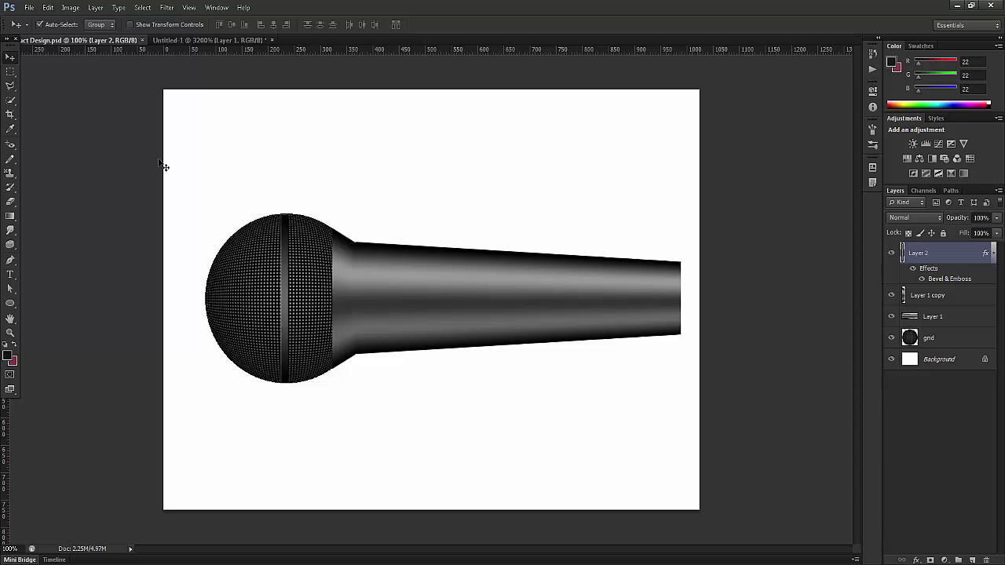
- Duplicate the microphone body layer with an Alt-drag, leaving the original in place
click(10, 69)
click(9, 57)
drag(448, 298, 449, 267)
key(ctrl+z)
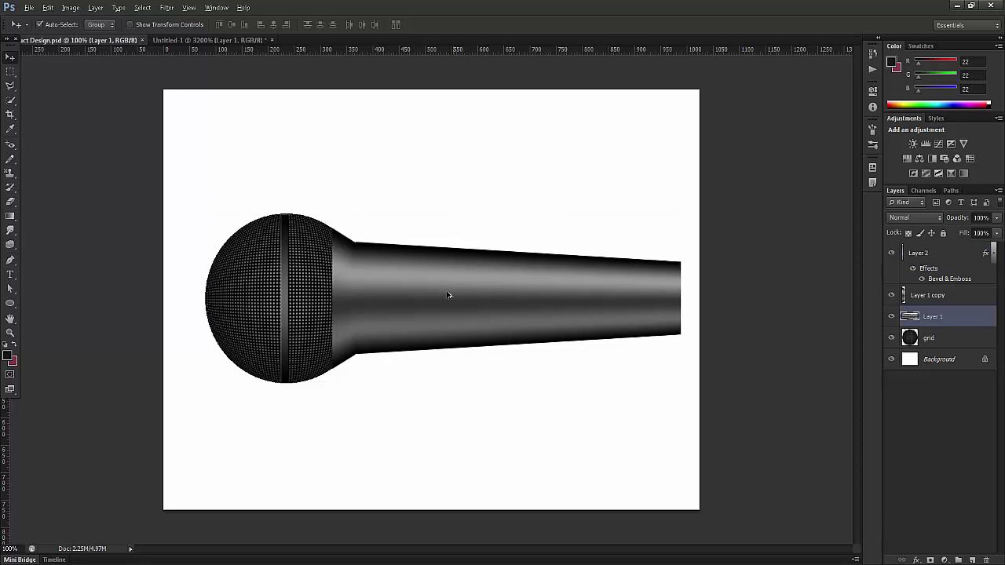
drag(436, 303, 443, 300)
- Narrow the body copy and flip it into a thin sliver past the handle's end
key(ctrl+t)
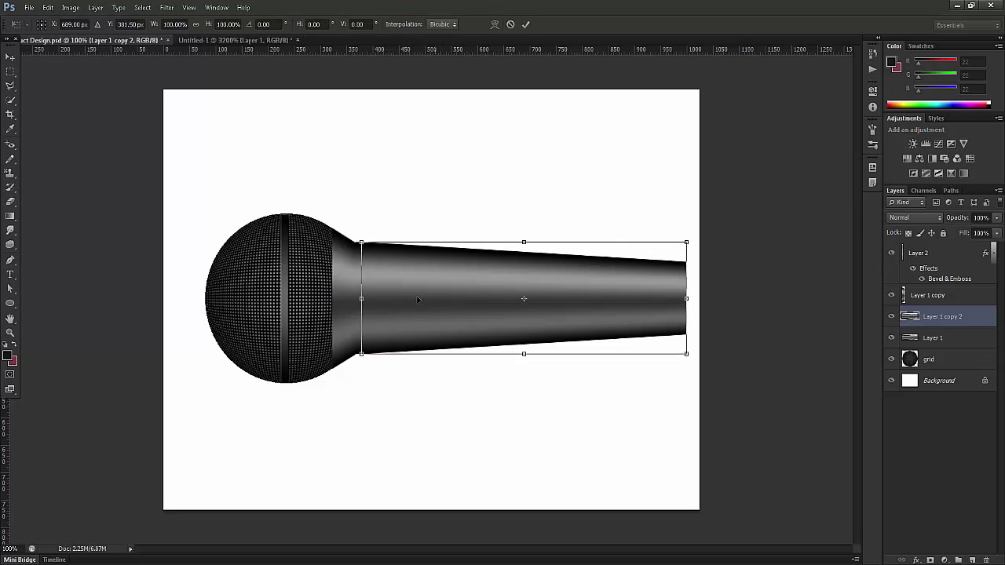
drag(361, 299, 563, 298)
drag(640, 308, 662, 312)
drag(560, 300, 691, 276)
- Scale the sliver slightly narrower, taper it with Perspective, and apply the transform
right_click(686, 283)
click(703, 268)
right_click(691, 277)
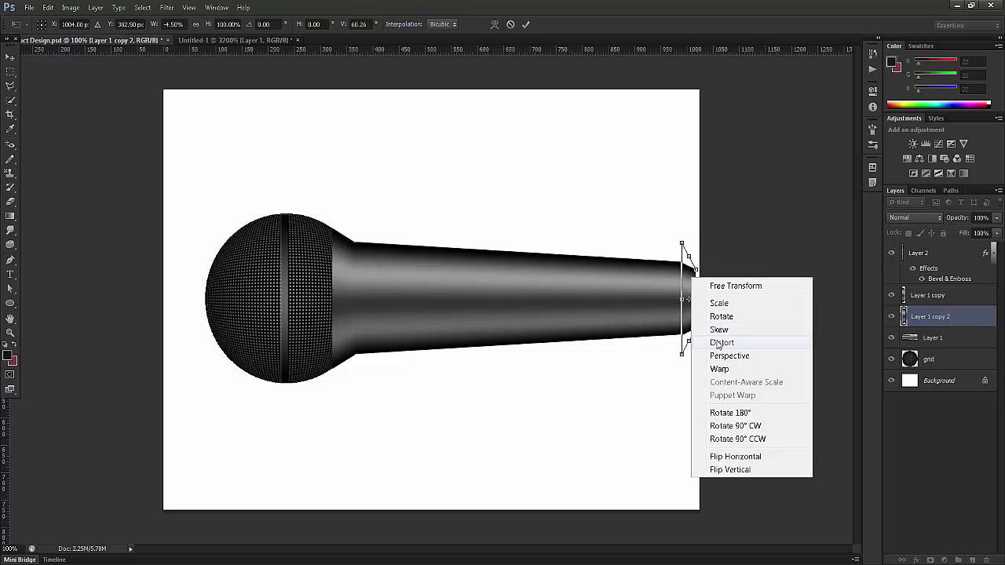
click(706, 300)
drag(690, 299, 692, 271)
right_click(687, 290)
click(726, 367)
key(Return)
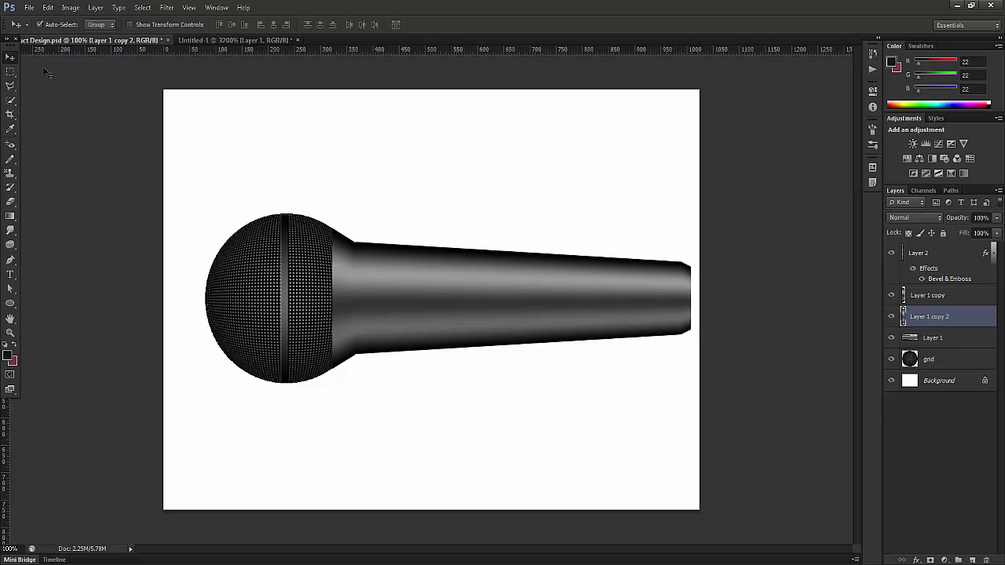
- Select a thin strip at the neck and fill it with a dark gradient on a new layer above Layer 2
click(11, 74)
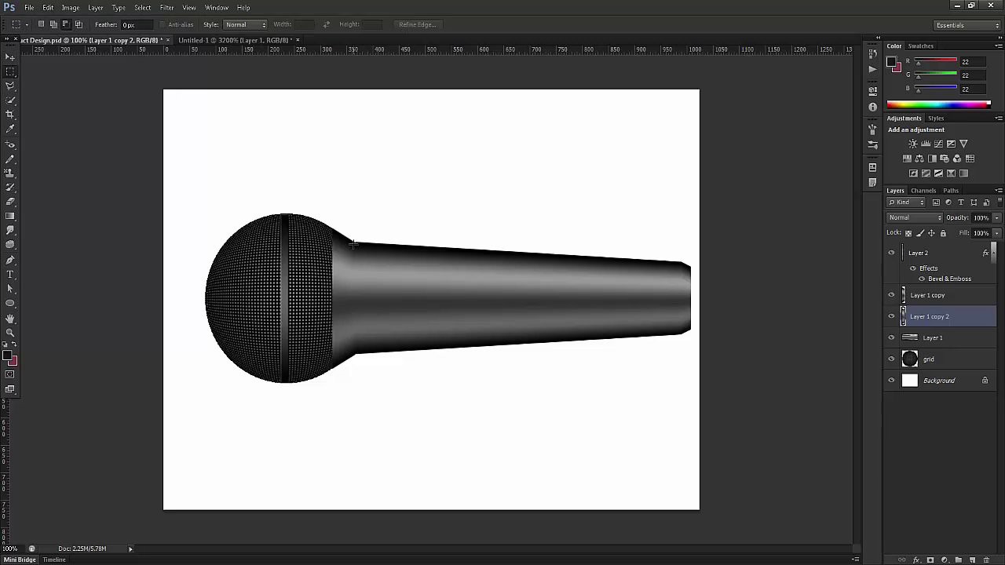
drag(354, 230, 358, 356)
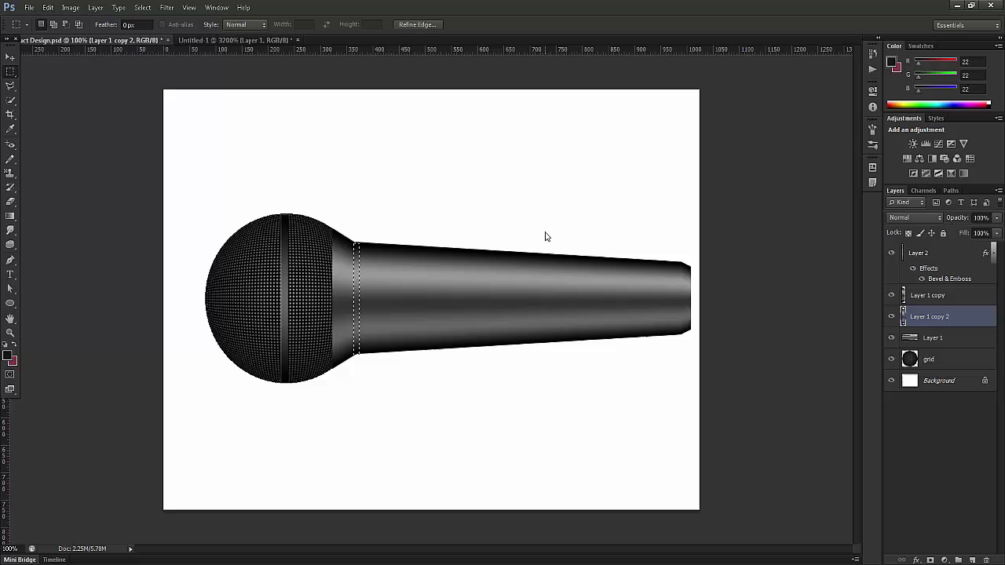
click(938, 256)
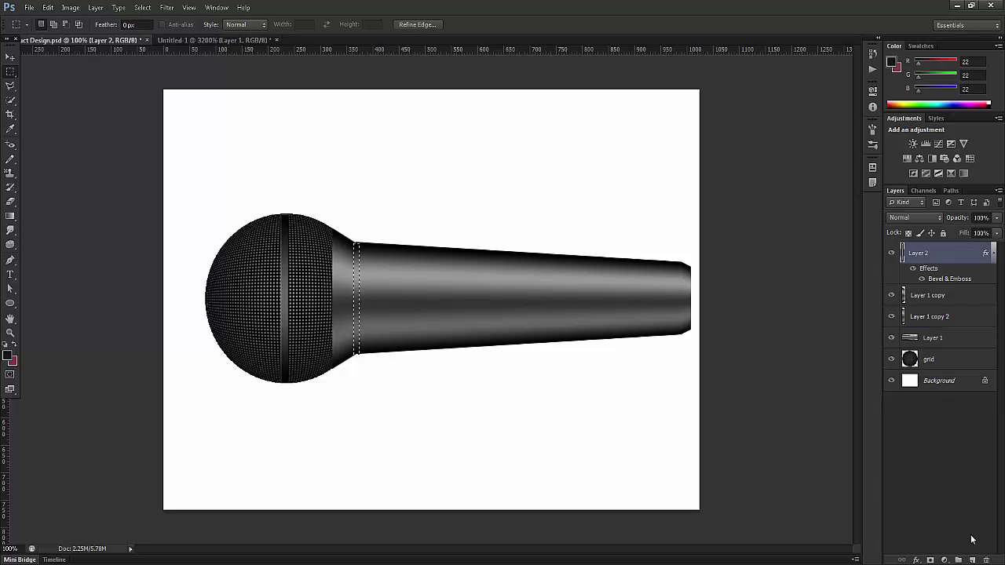
click(973, 559)
key(g)
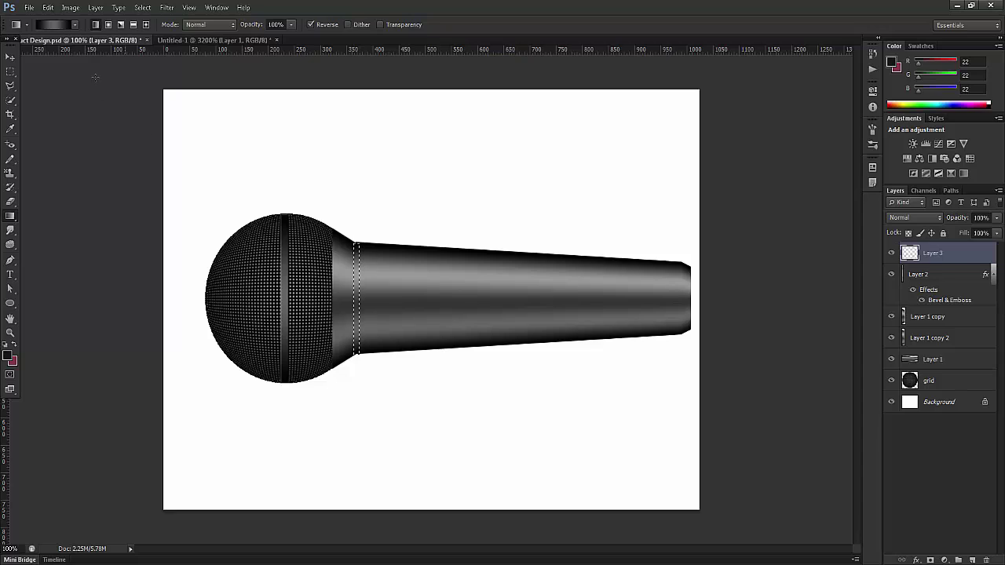
click(48, 24)
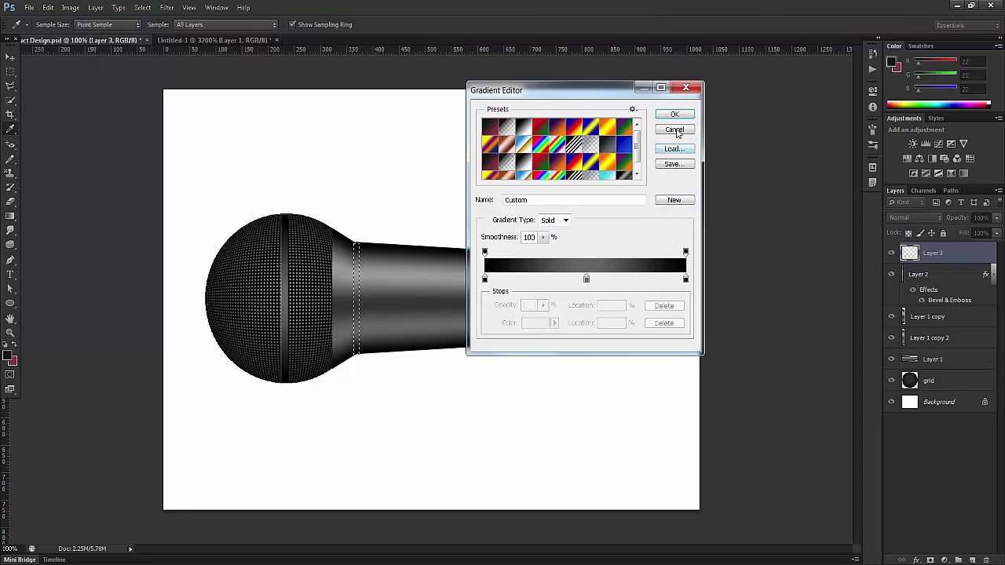
click(675, 116)
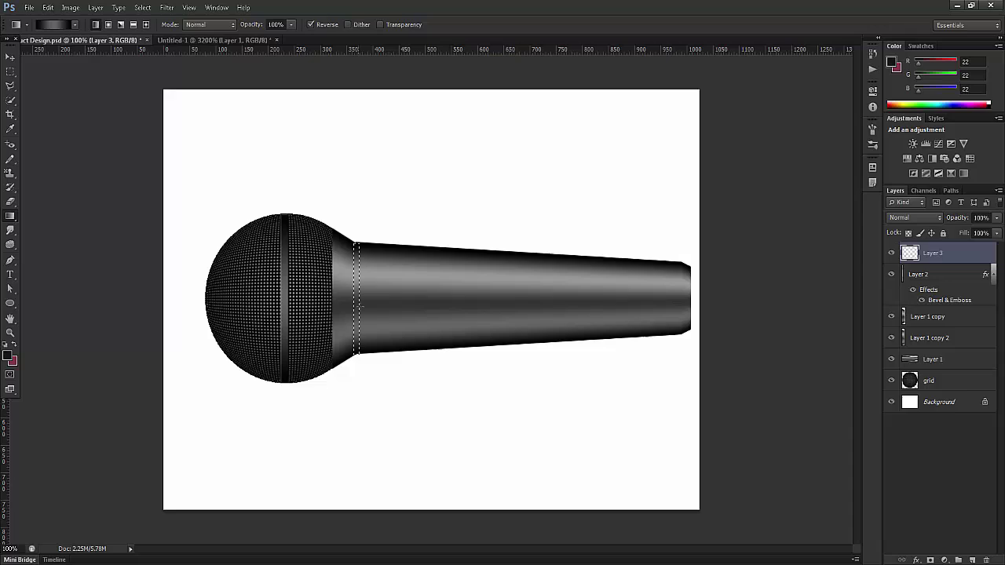
drag(357, 355, 361, 354)
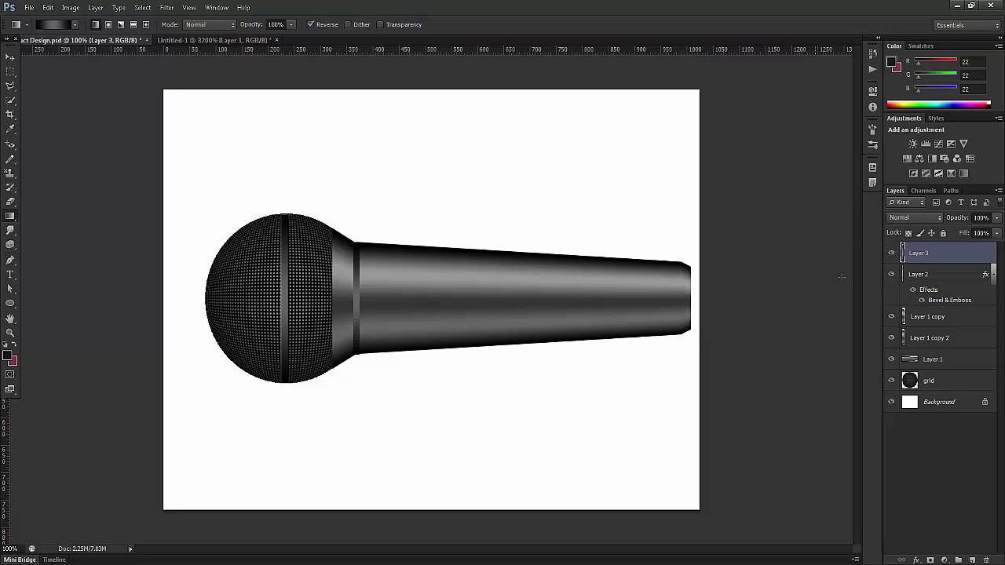
- Give Layer 3's neck strip a Pillow Emboss Bevel & Emboss with size 2 and a lowered depth
click(917, 560)
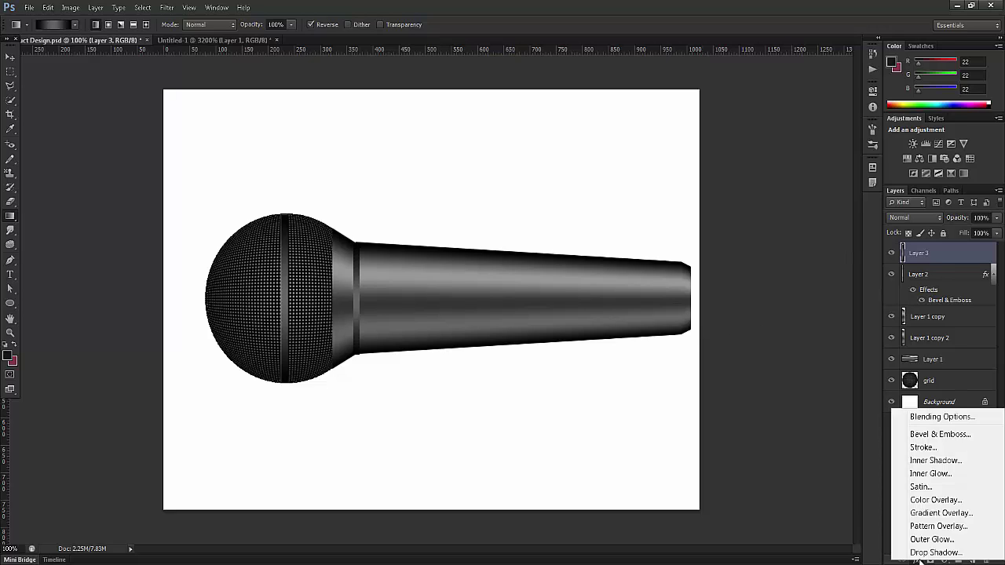
click(927, 434)
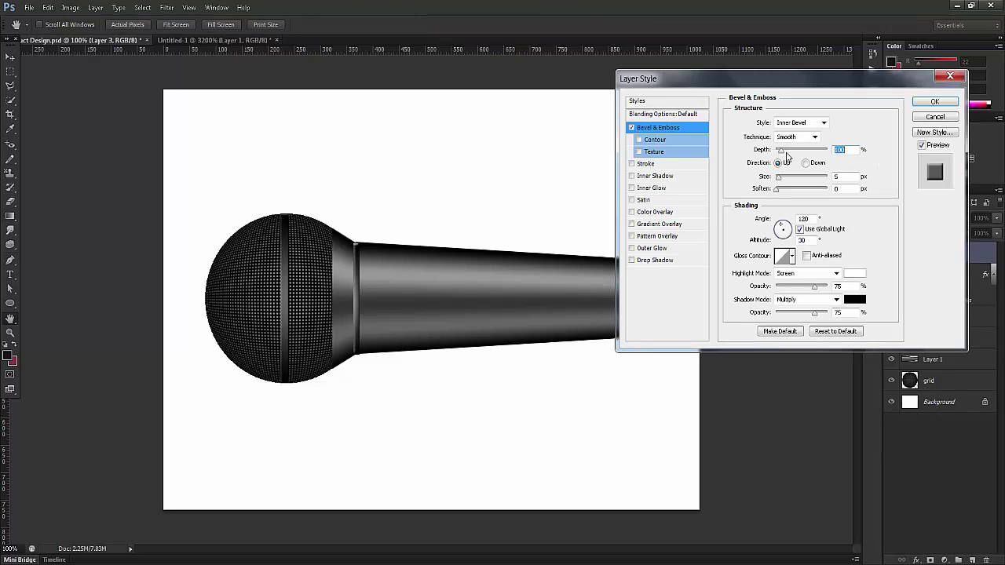
drag(782, 151, 781, 154)
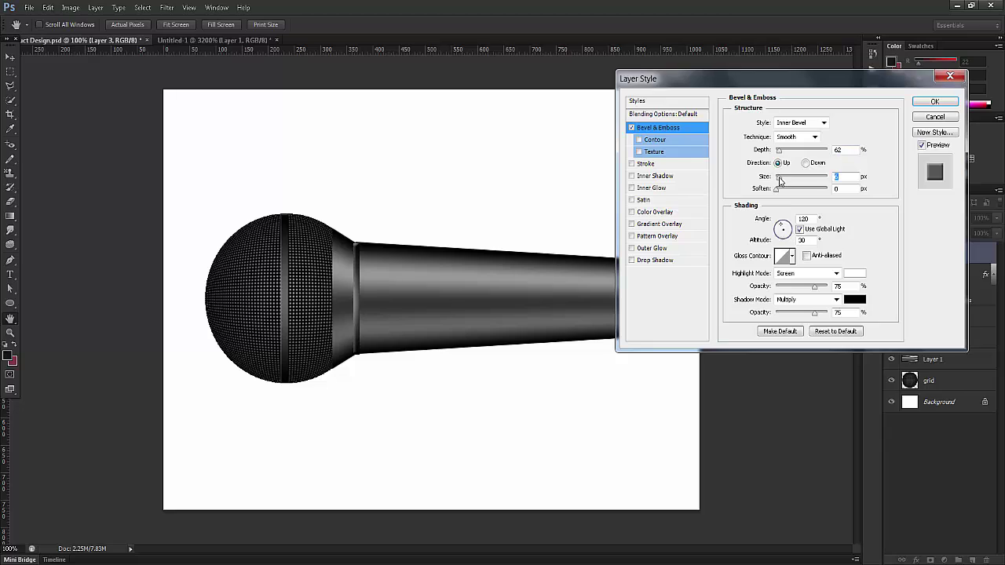
drag(779, 181, 778, 180)
click(788, 154)
click(838, 177)
text(2)
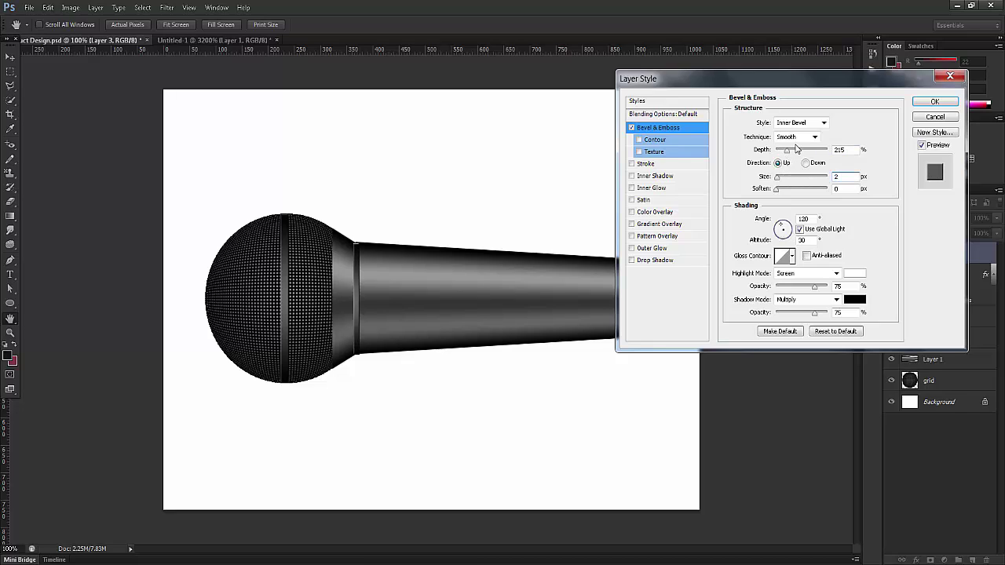
click(799, 123)
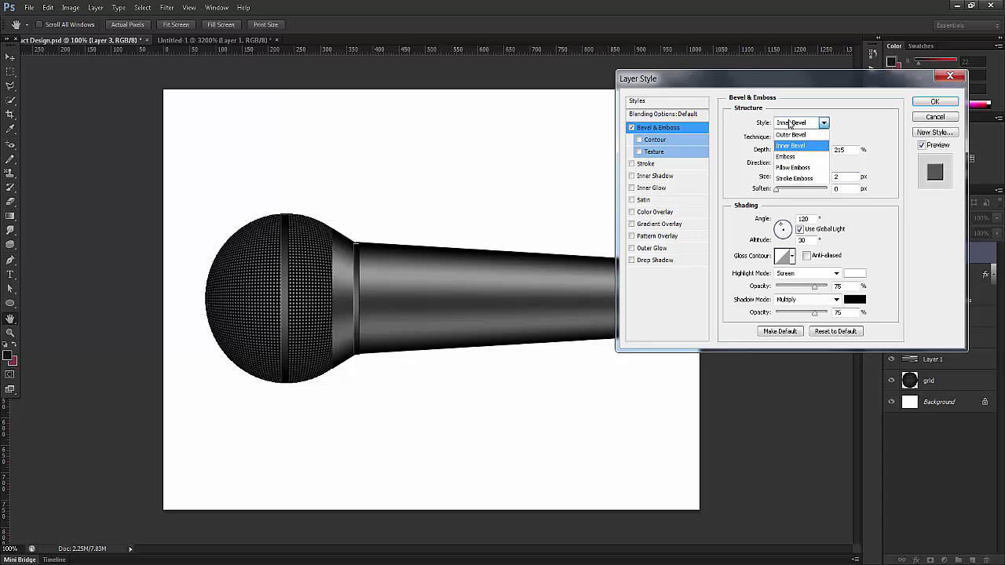
click(794, 168)
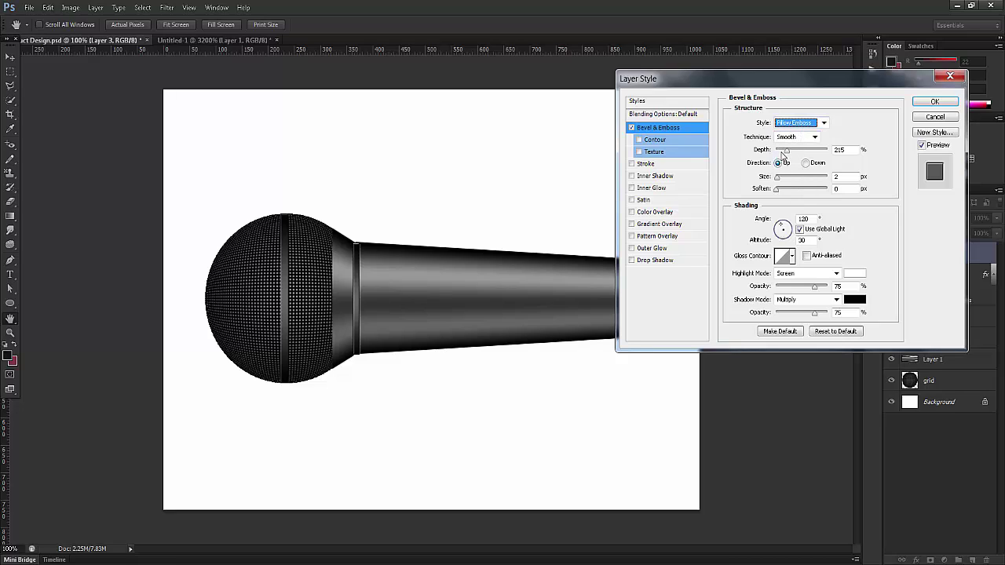
drag(785, 150, 779, 150)
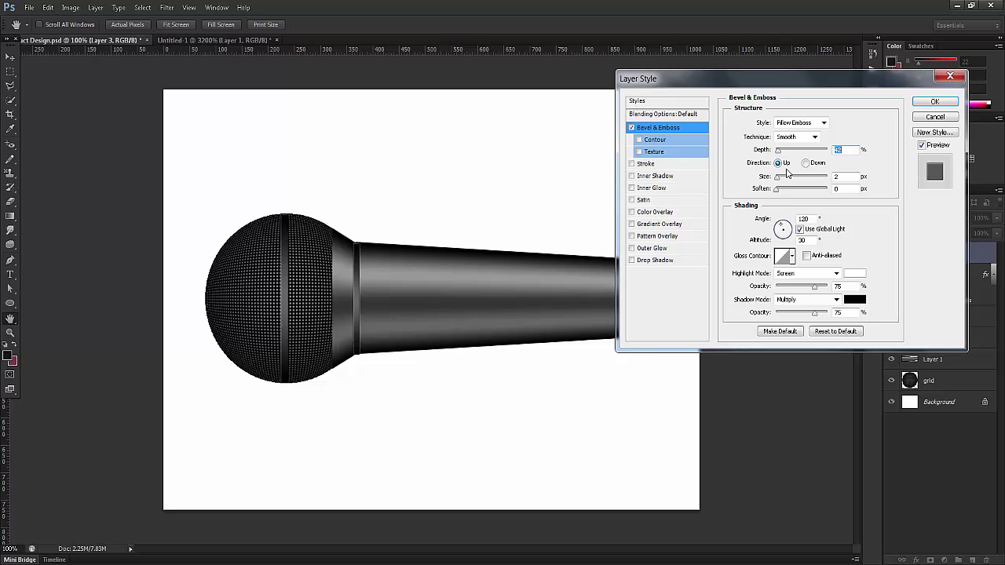
click(933, 103)
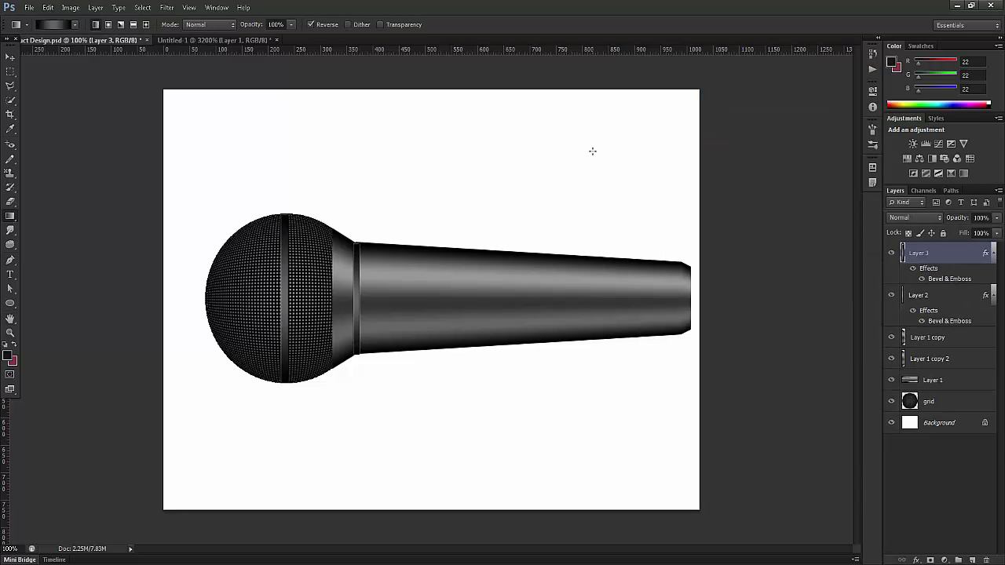
click(13, 57)
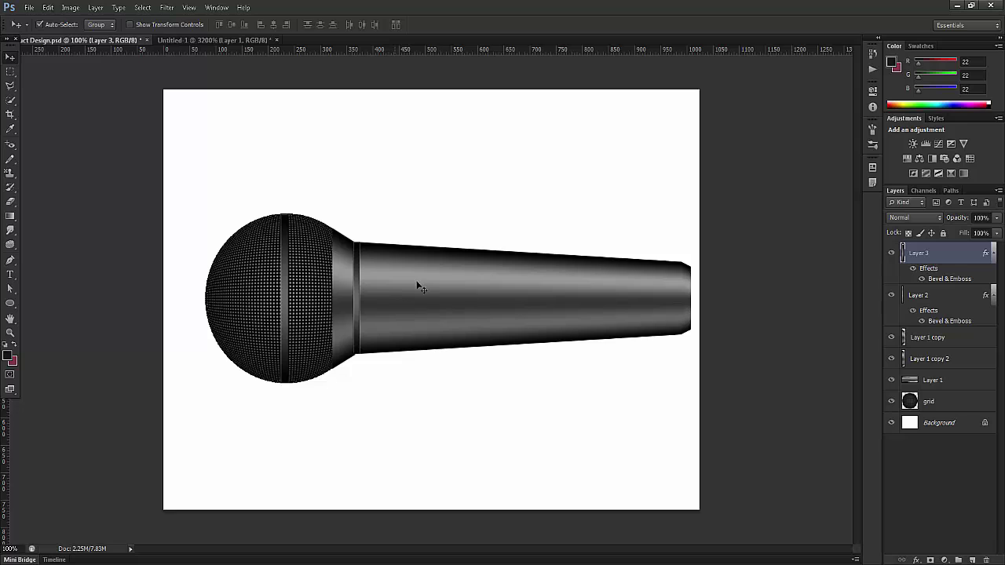
- Fill a one-pixel dark line across the handle near the tip on a new layer
click(11, 72)
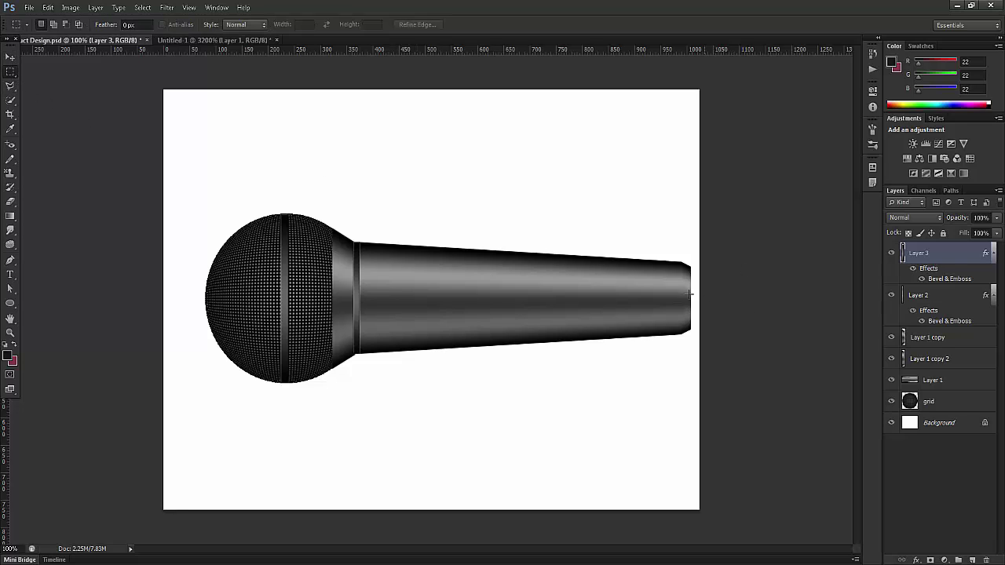
key(ctrl+plus)
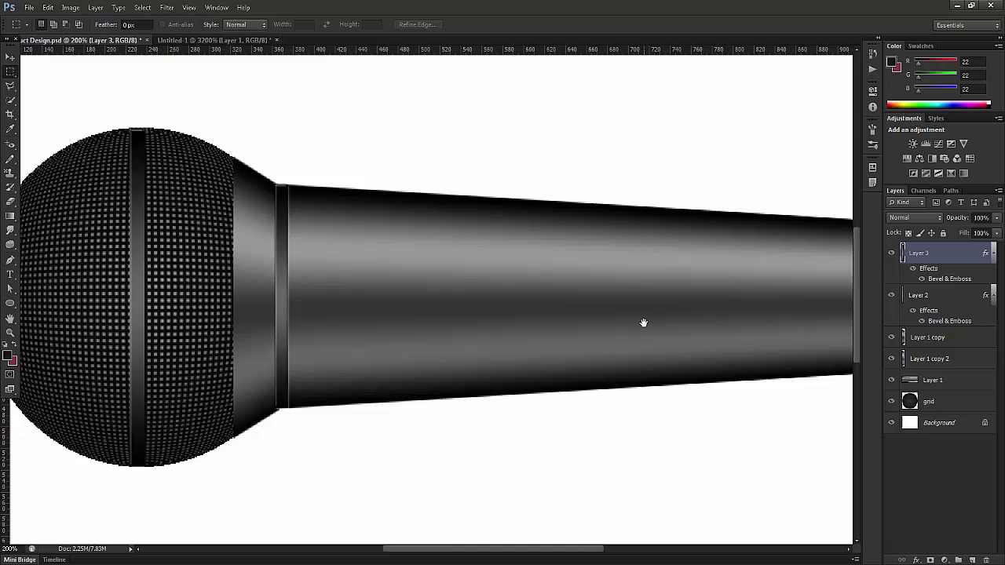
drag(643, 321, 292, 310)
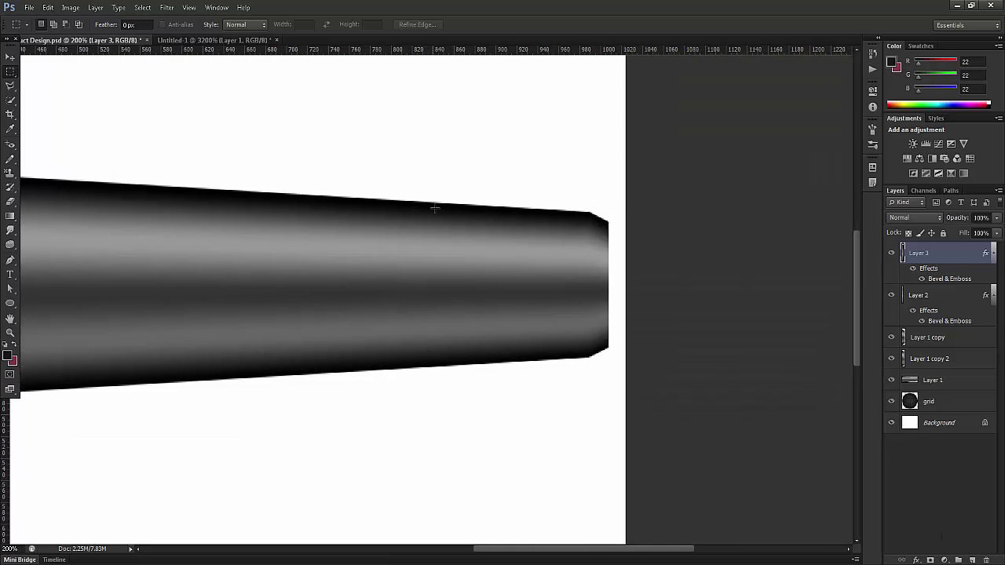
drag(437, 203, 441, 367)
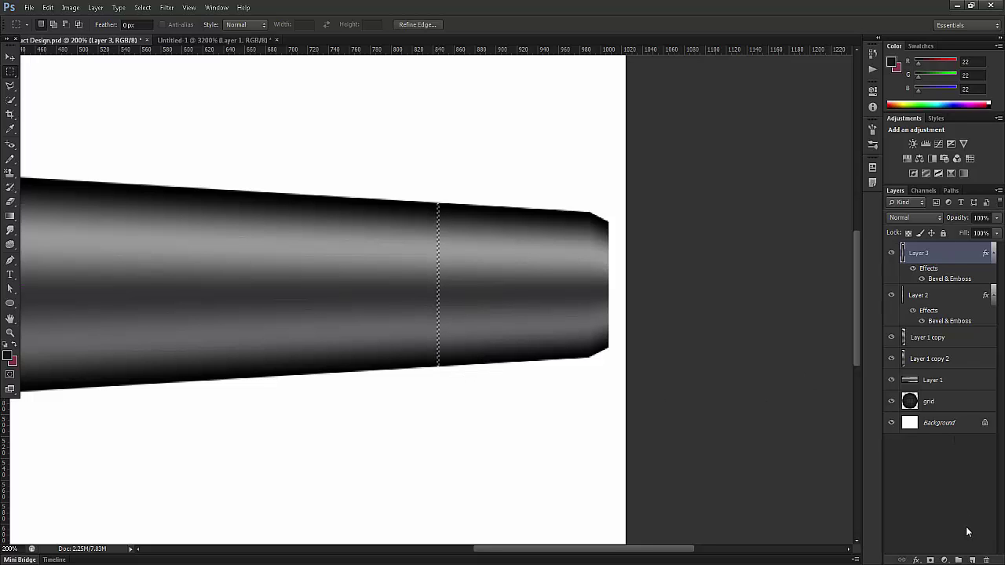
click(972, 560)
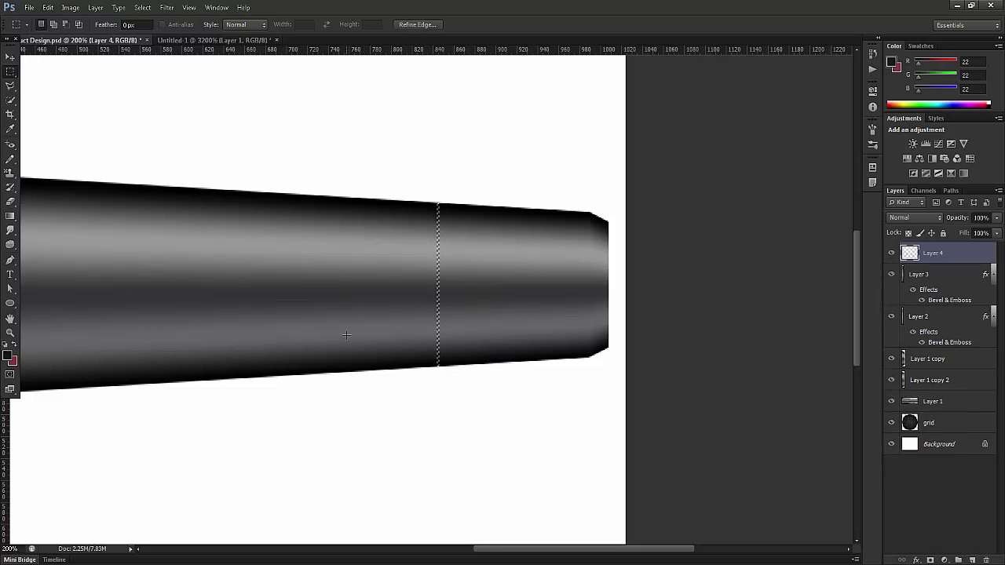
key(alt+BackSpace)
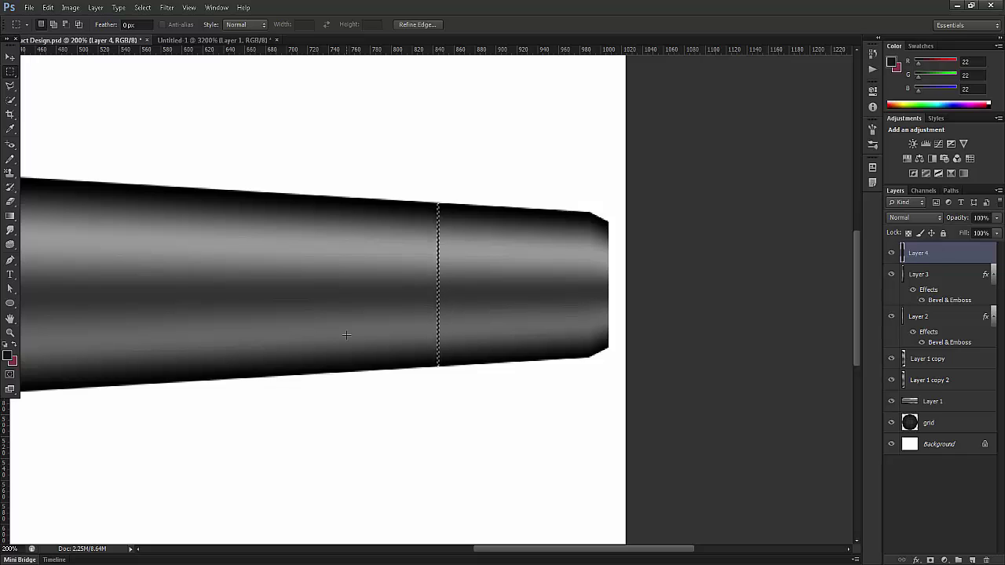
key(ctrl+d)
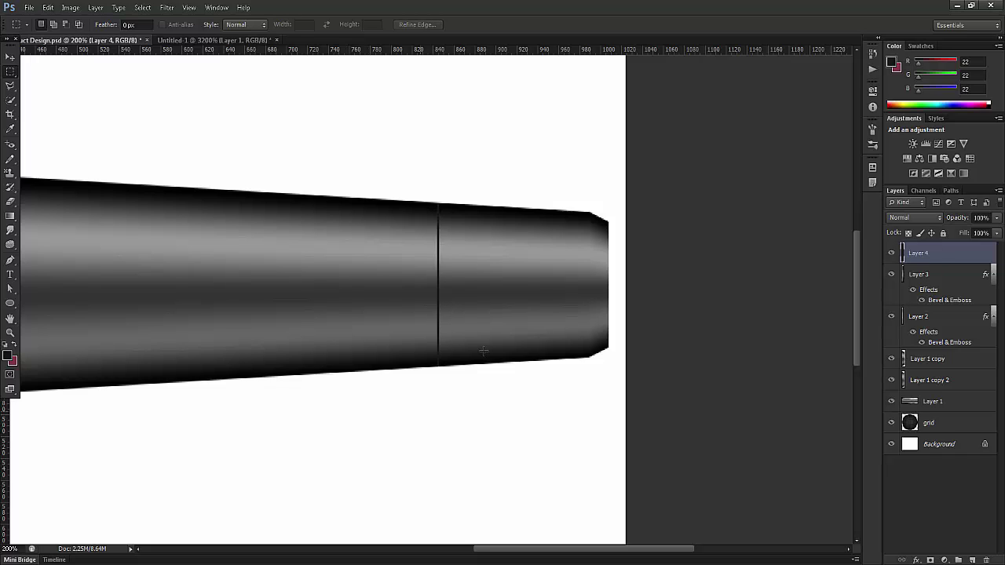
- Apply Bevel & Emboss to the line: Pillow Emboss, depth 20%, size 2 px, then zoom out
click(915, 561)
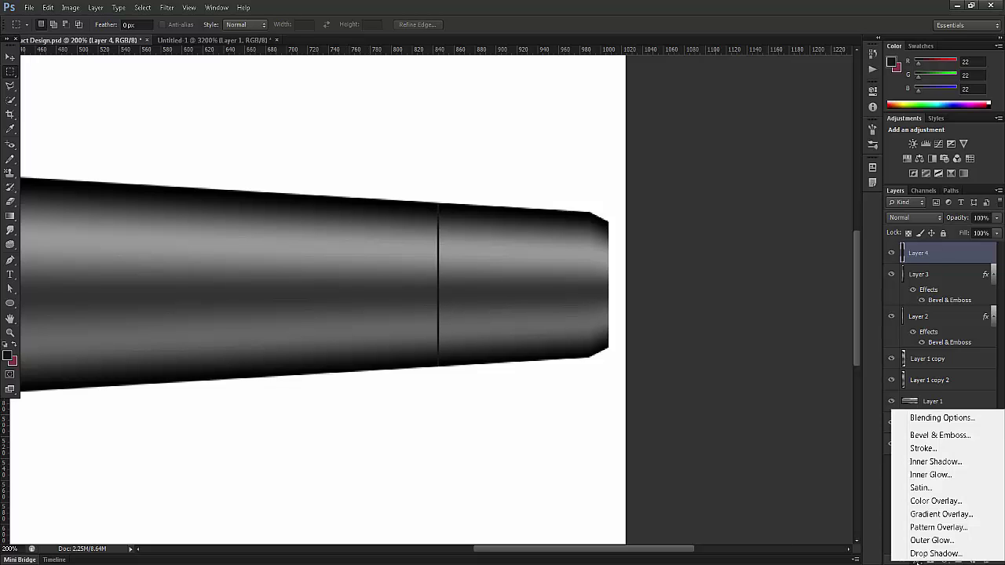
click(947, 438)
click(801, 123)
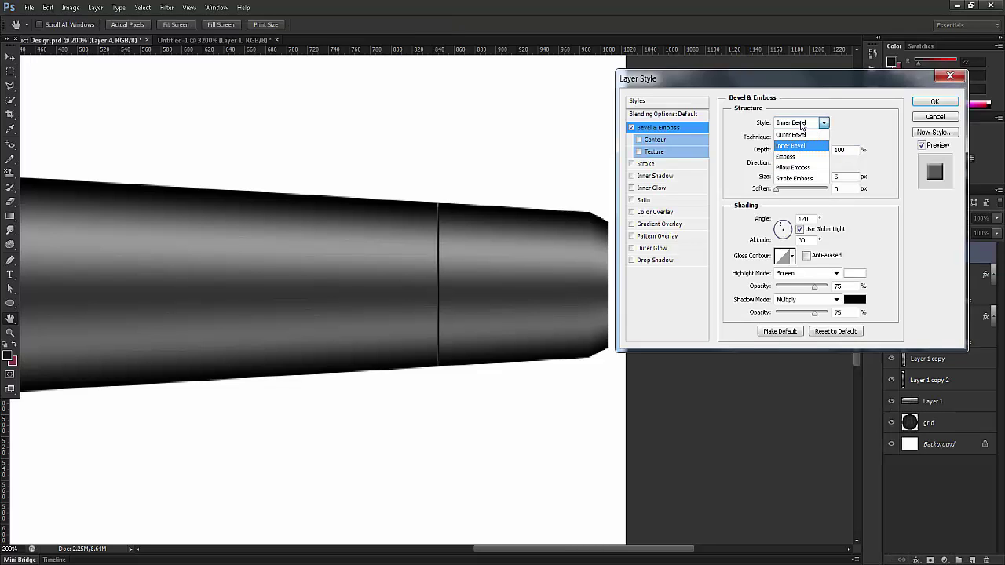
click(800, 168)
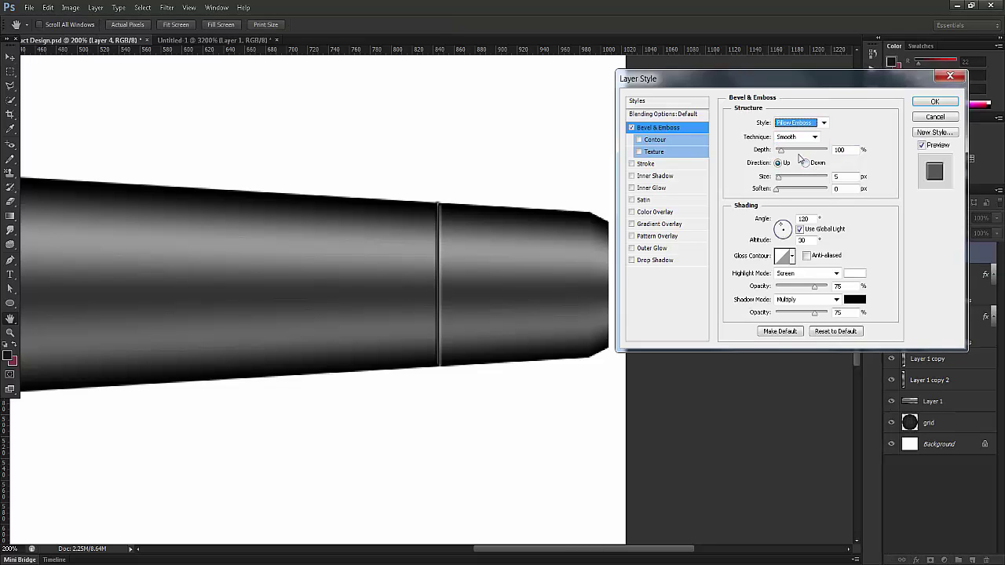
drag(778, 149, 779, 151)
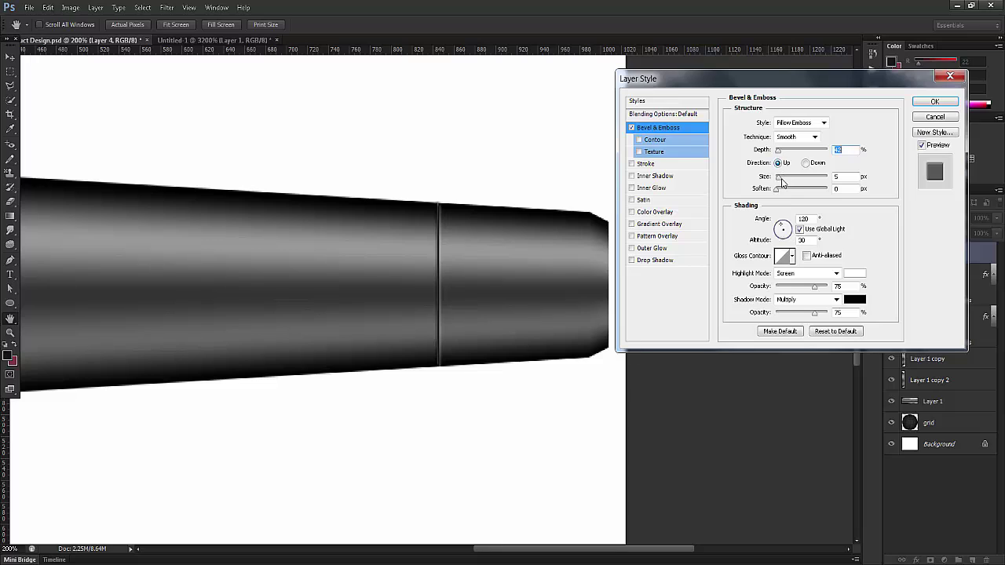
click(776, 176)
text(2)
double_click(843, 149)
text(20)
click(847, 176)
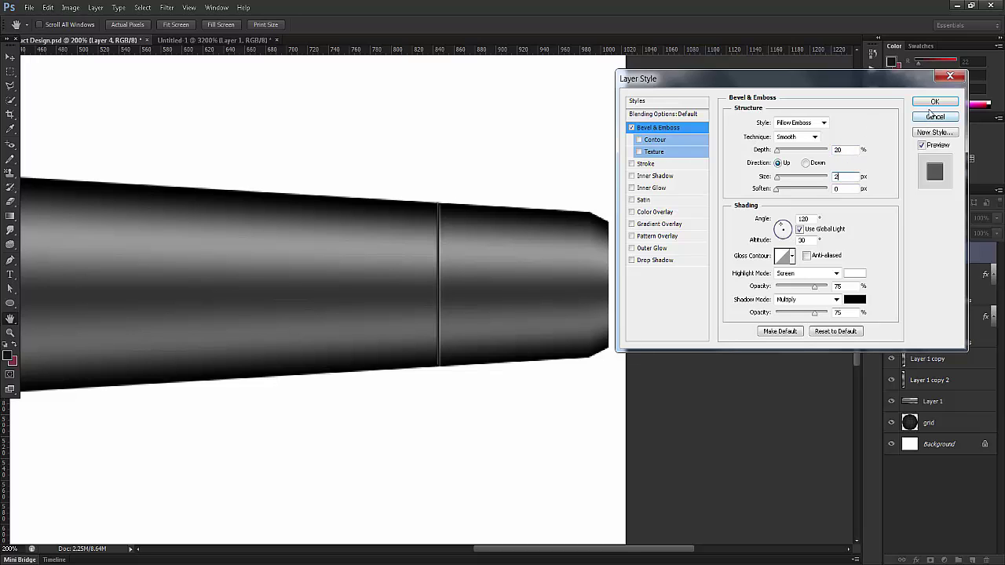
click(935, 101)
key(ctrl+minus)
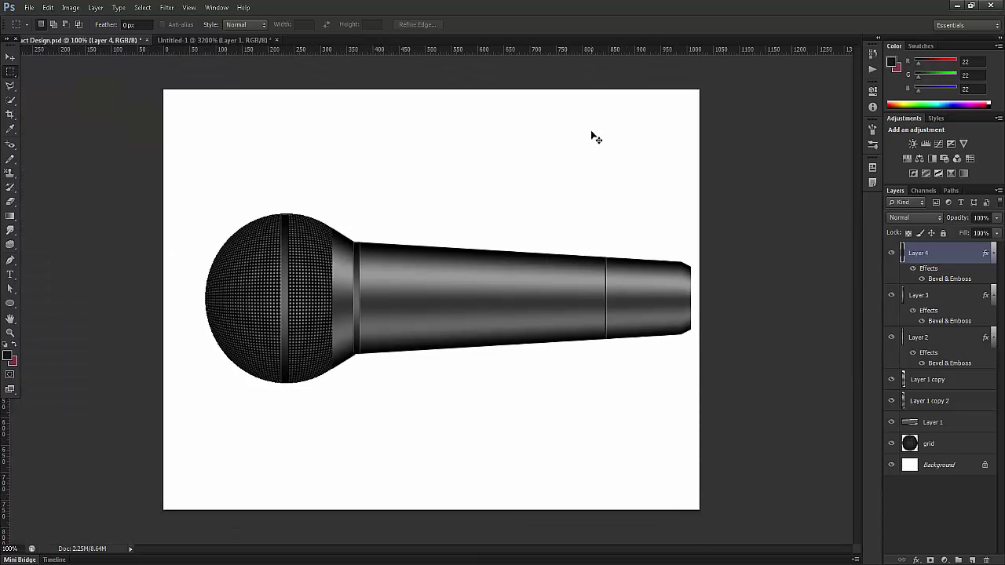
- Alt-drag a copy of the neck ring (Layer 3) to the microphone's tip
click(12, 59)
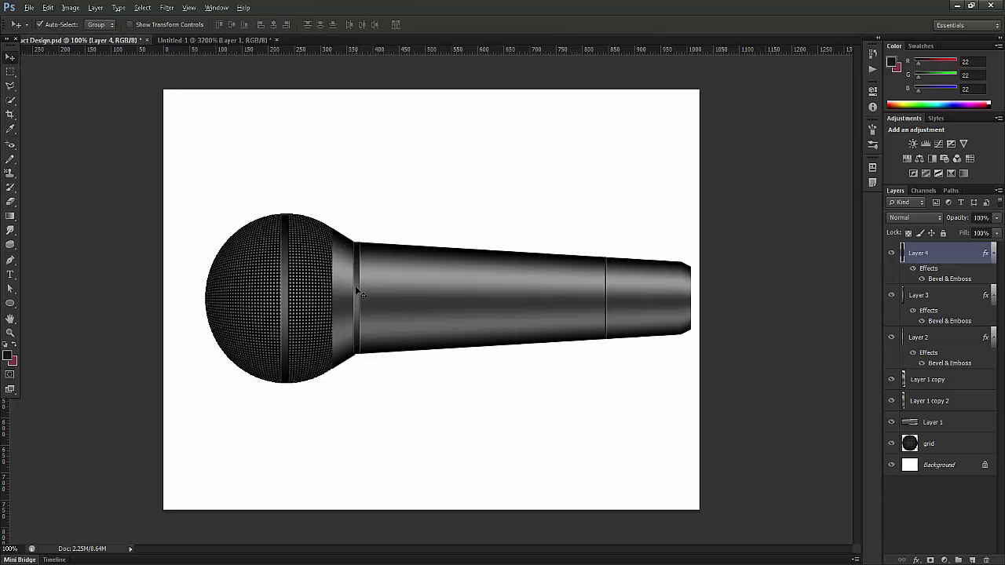
drag(357, 289, 688, 301)
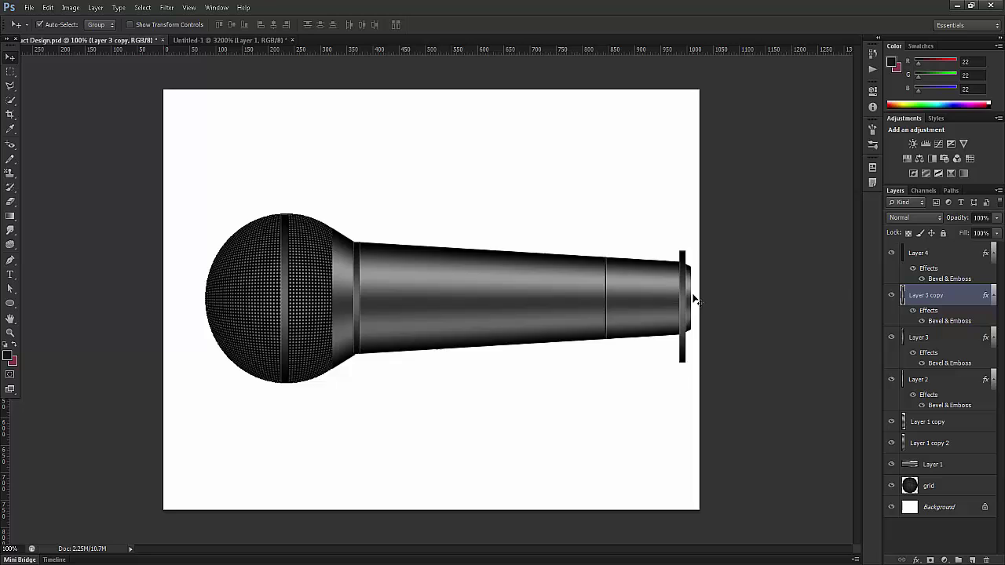
key(ctrl+plus)
key(ctrl+plus)
scroll(741, 310, right, 10)
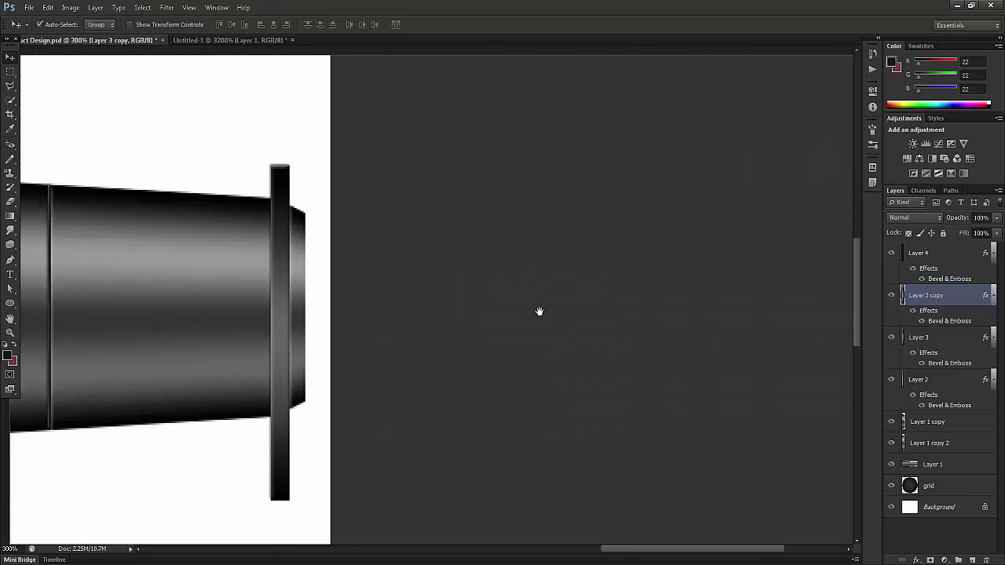
scroll(540, 311, right, 5)
scroll(547, 333, left, 10)
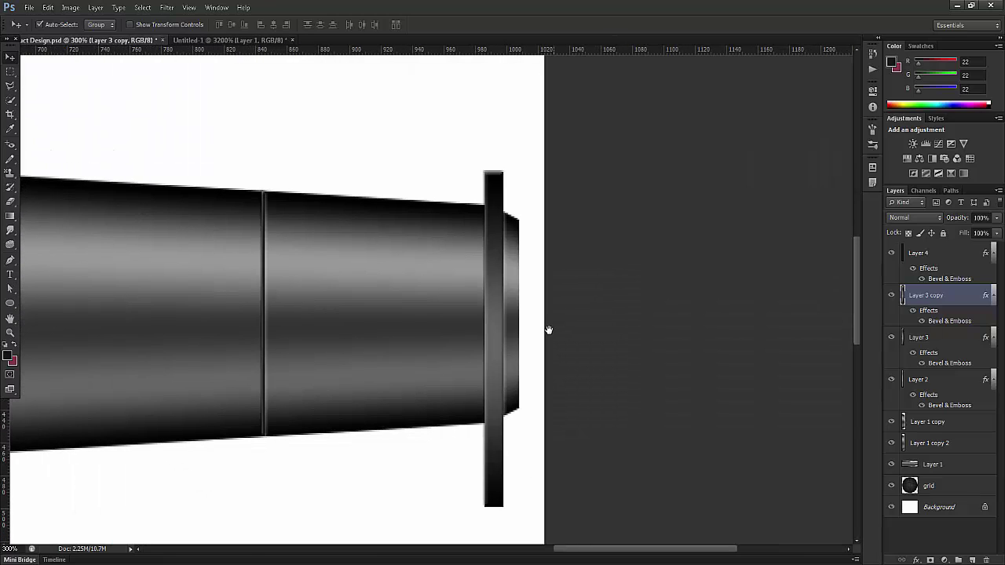
- Resize the ring copy to half its width and trim its top and bottom to fit the tip
key(ctrl+t)
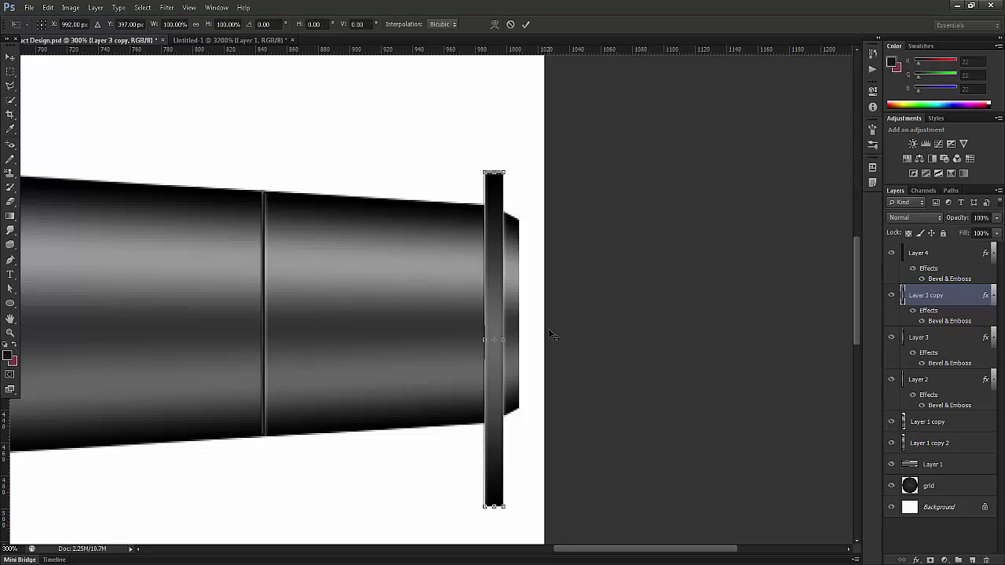
drag(506, 339, 490, 339)
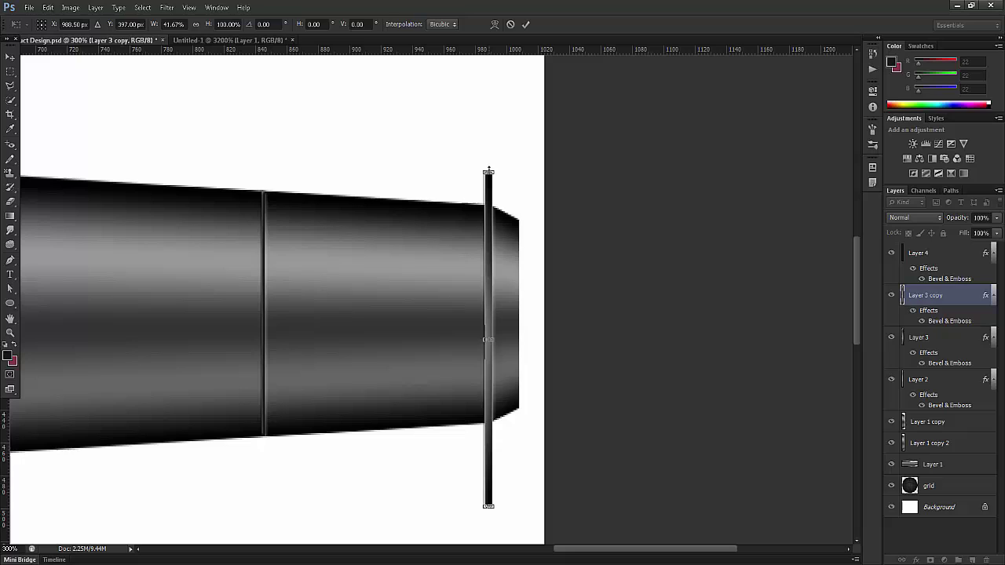
drag(487, 172, 487, 204)
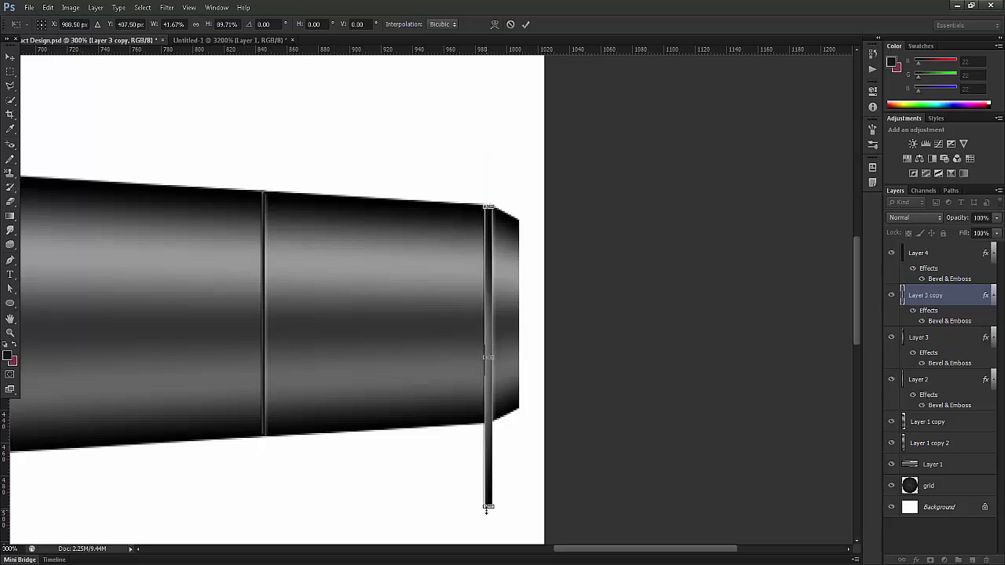
drag(487, 505, 488, 420)
key(Return)
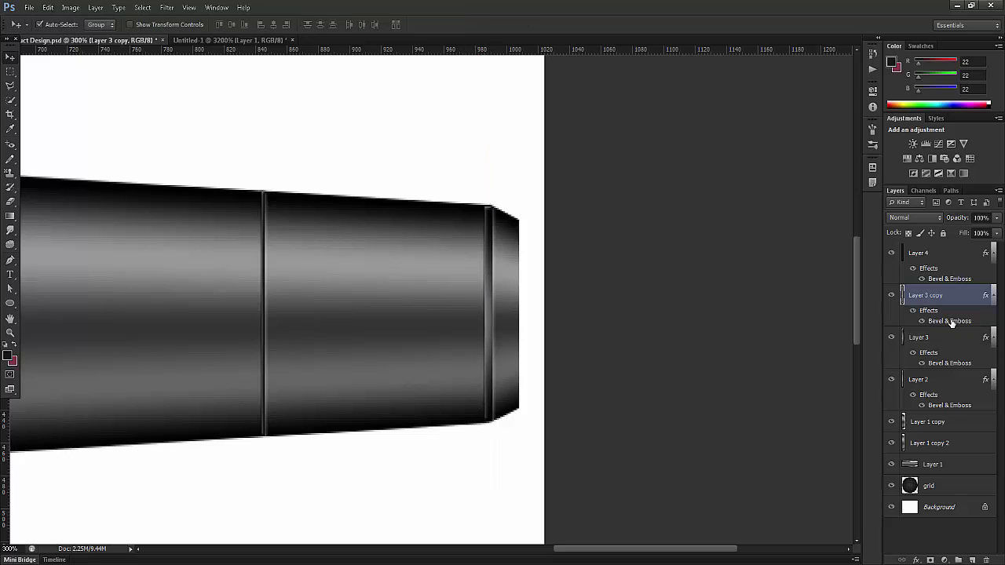
- Set the ring copy's Bevel & Emboss depth to 20%
double_click(929, 311)
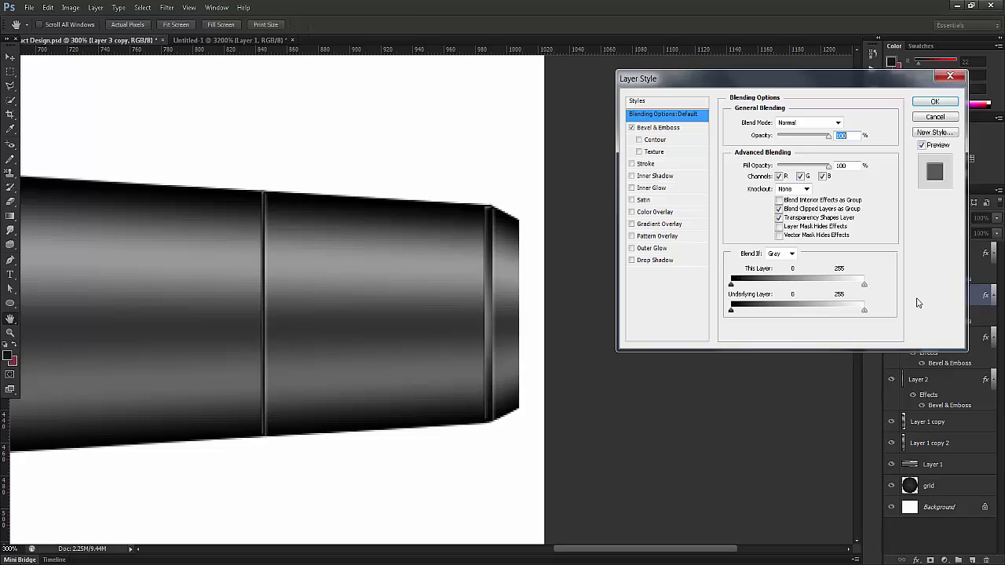
click(632, 128)
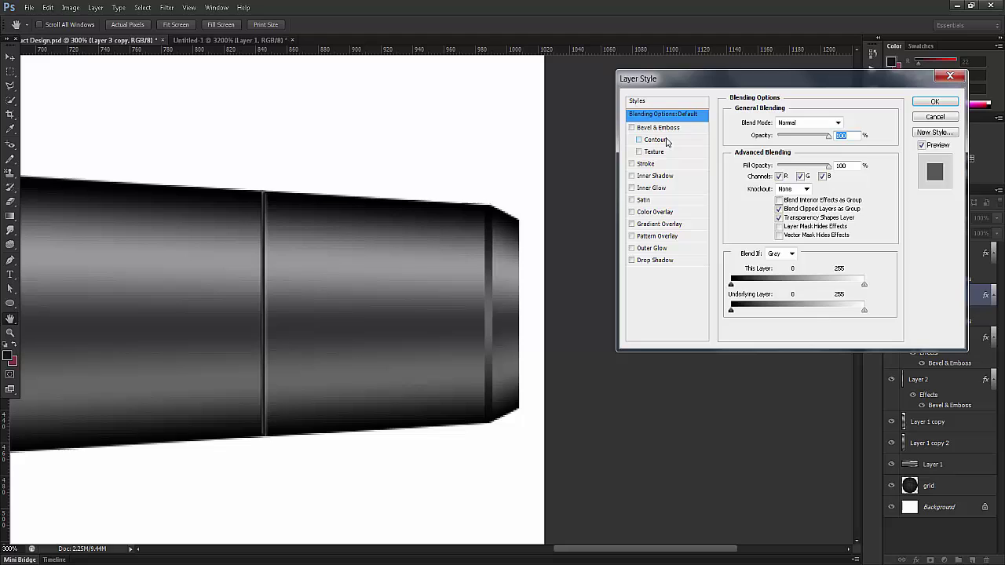
click(664, 130)
click(837, 150)
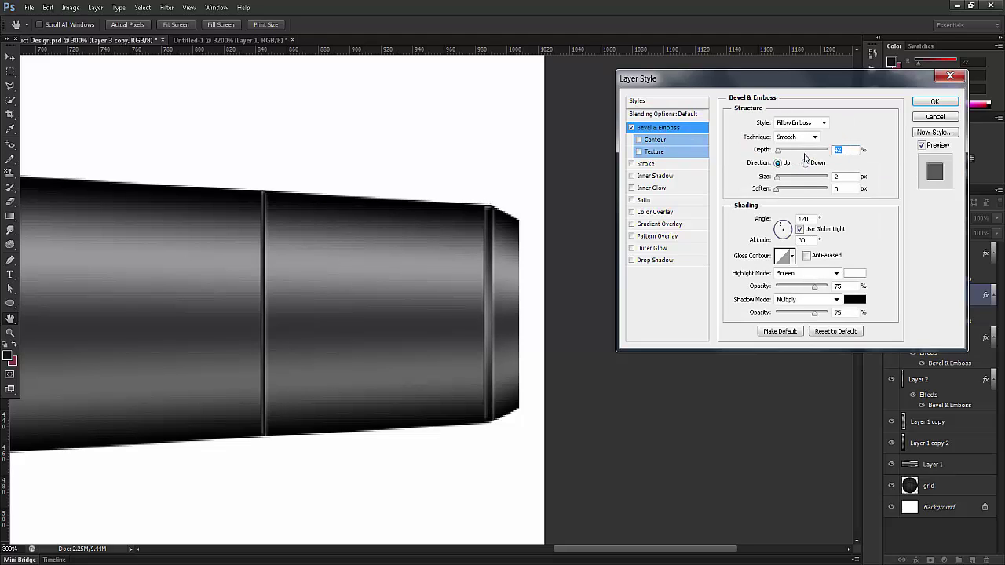
text(20)
click(845, 177)
click(934, 102)
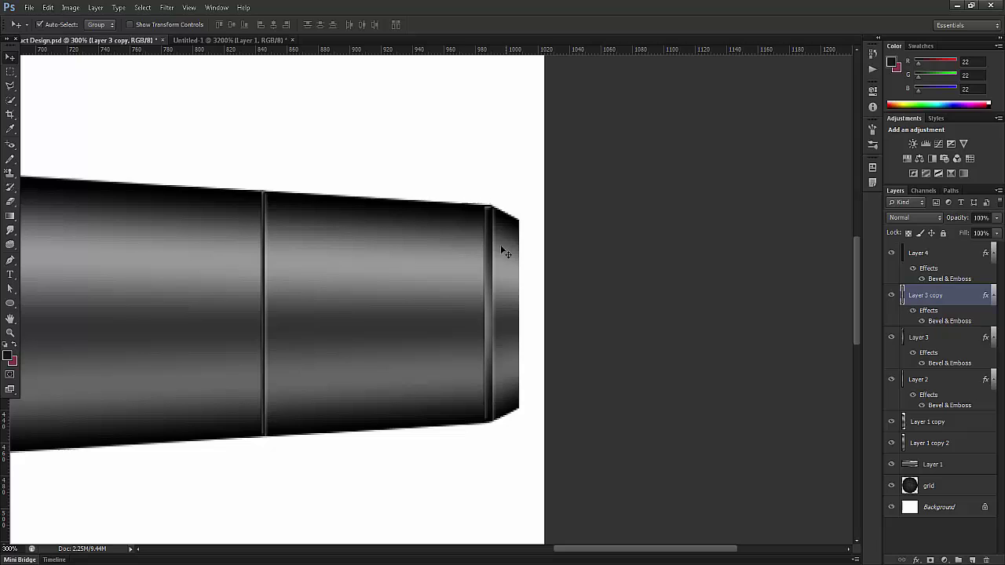
- Add a Linear contour to the ring copy's bevel
double_click(945, 325)
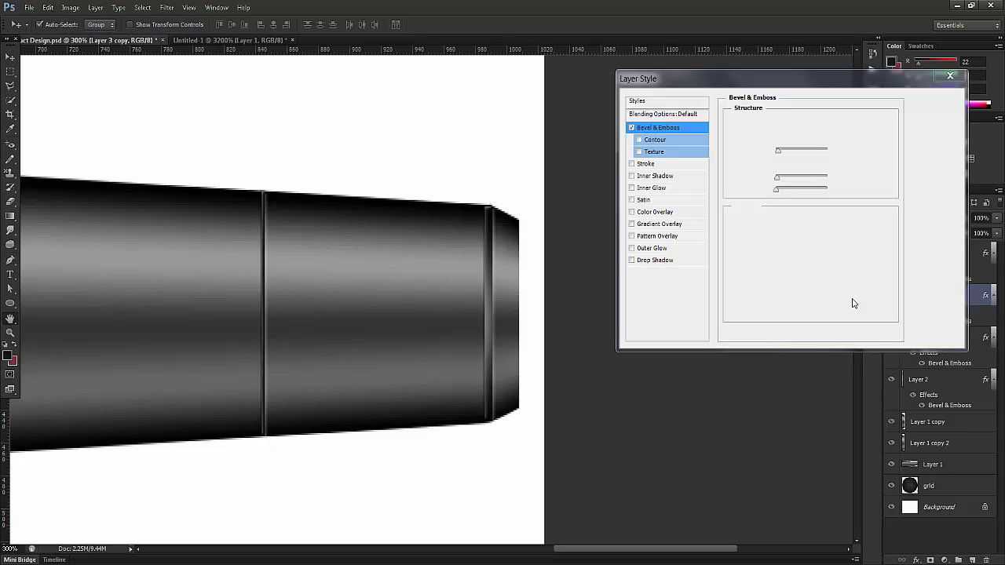
click(632, 128)
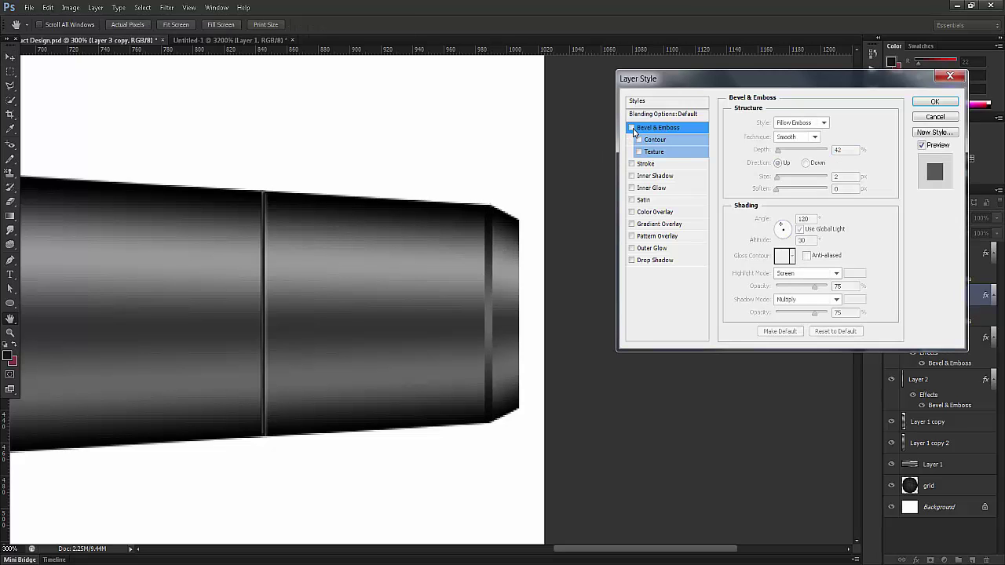
click(651, 141)
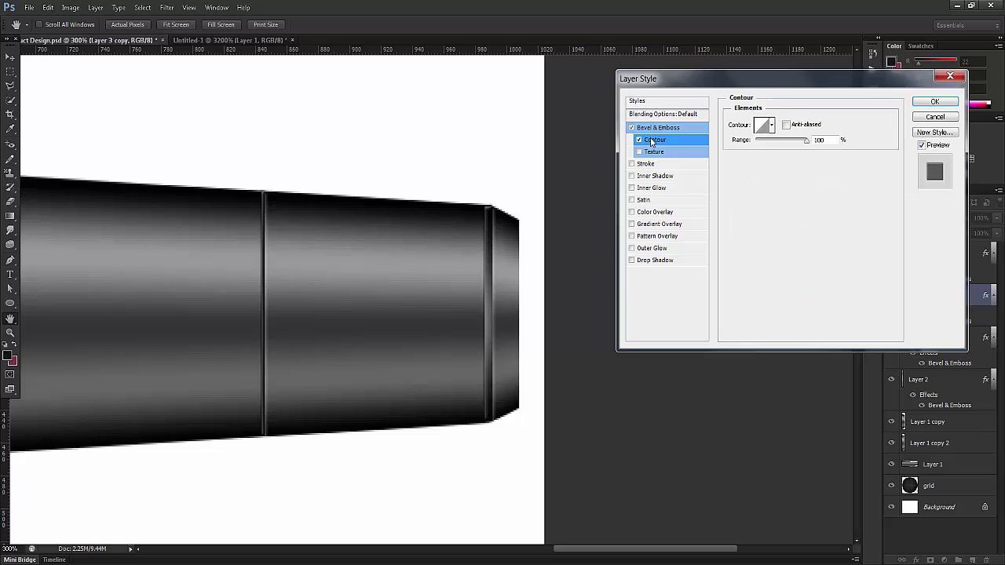
click(772, 124)
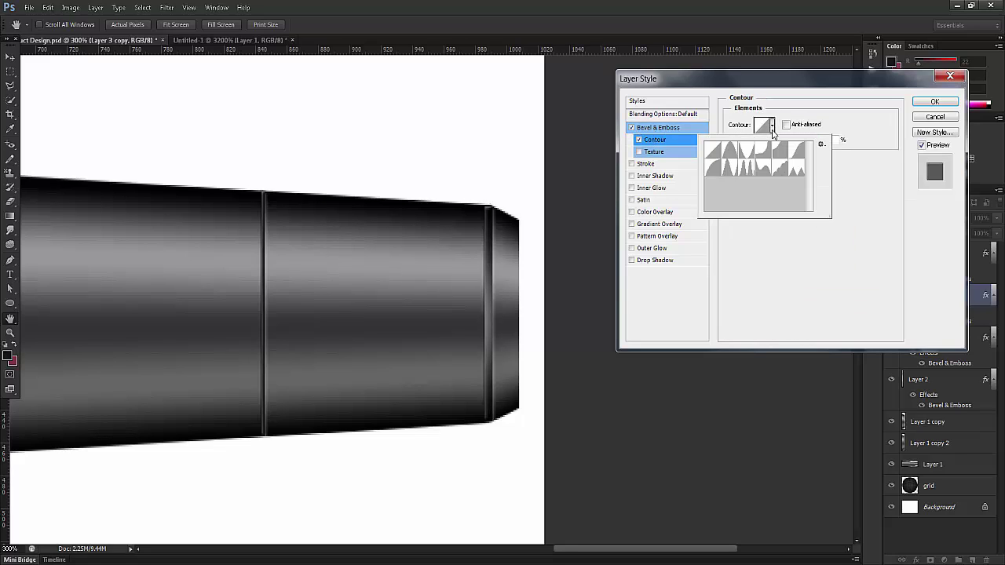
click(797, 172)
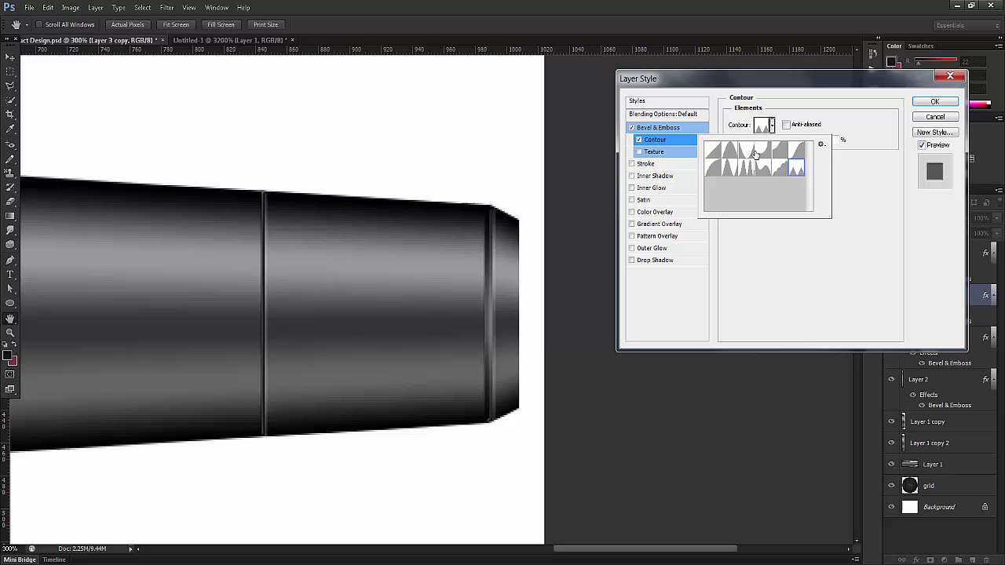
click(713, 149)
click(649, 131)
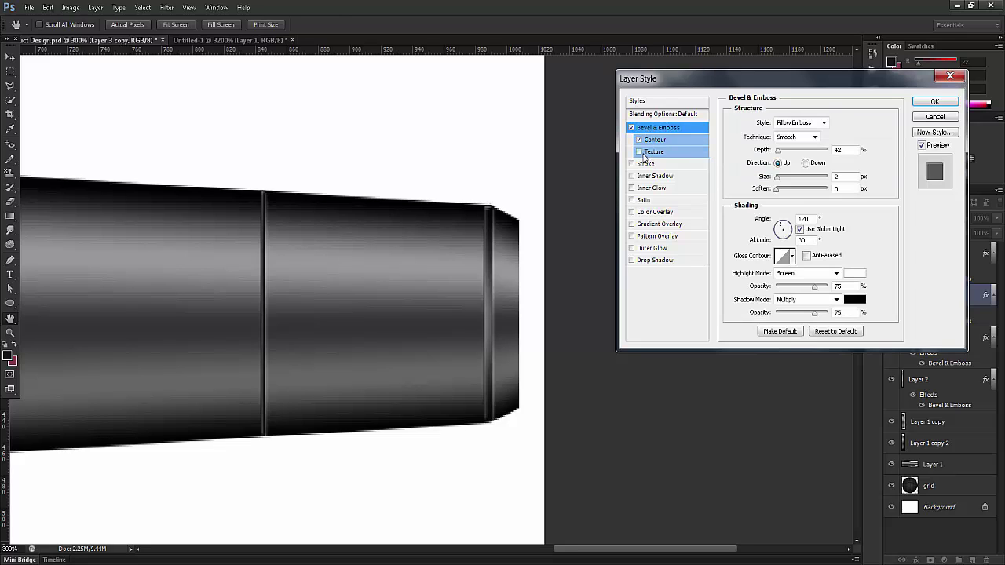
- Keep the Pillow Emboss style and lower the bevel depth to 15%
click(640, 152)
click(640, 152)
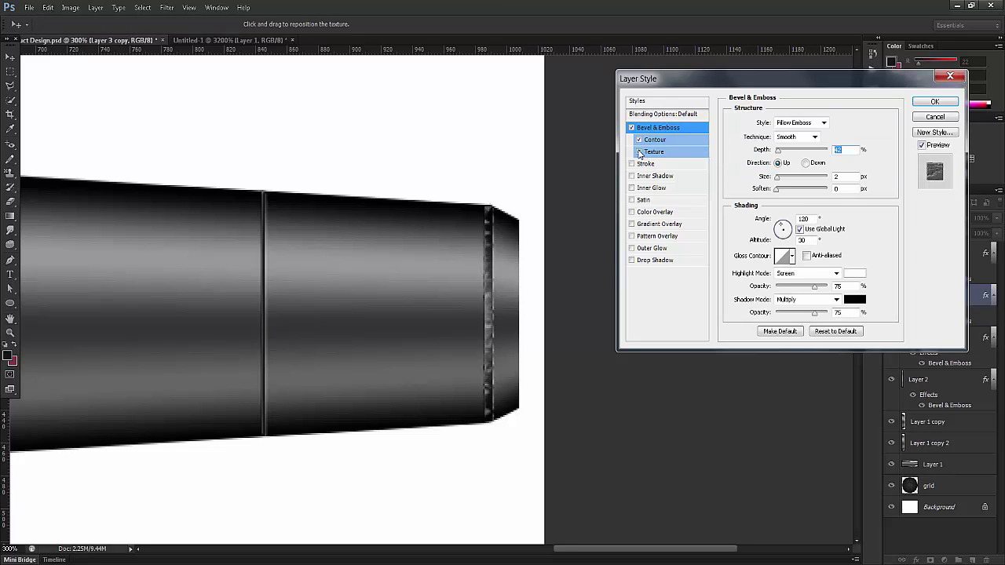
click(813, 124)
click(807, 156)
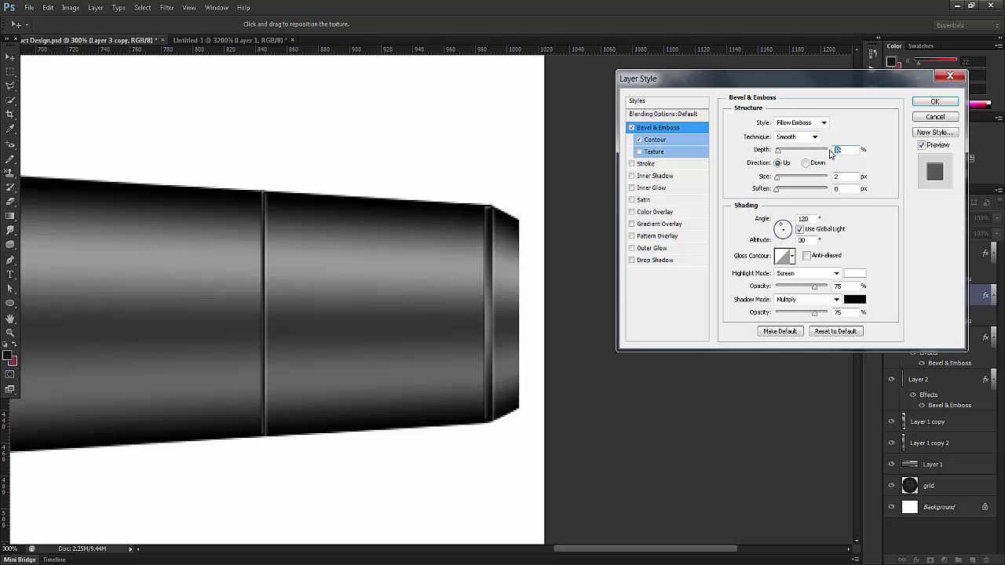
click(767, 150)
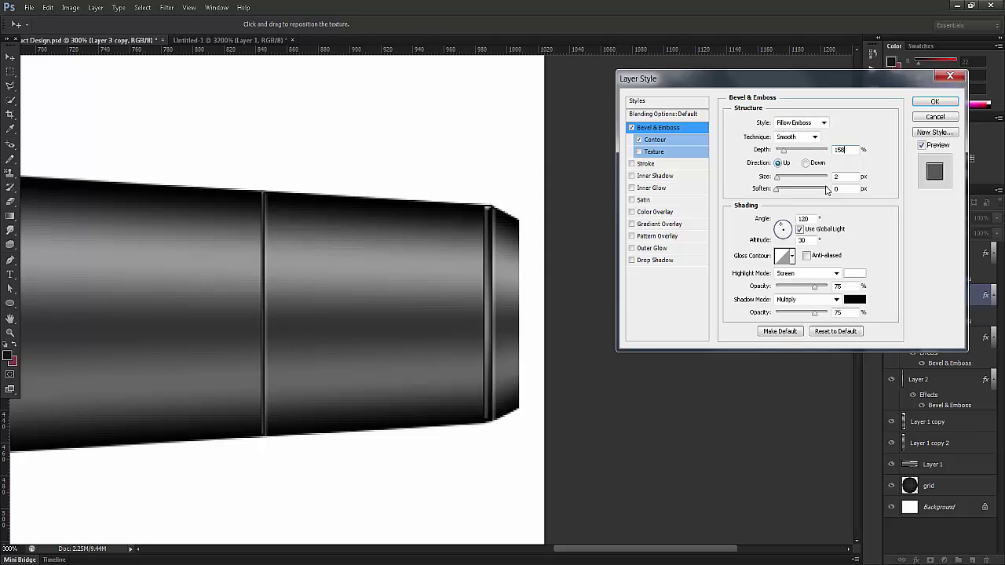
text(15)
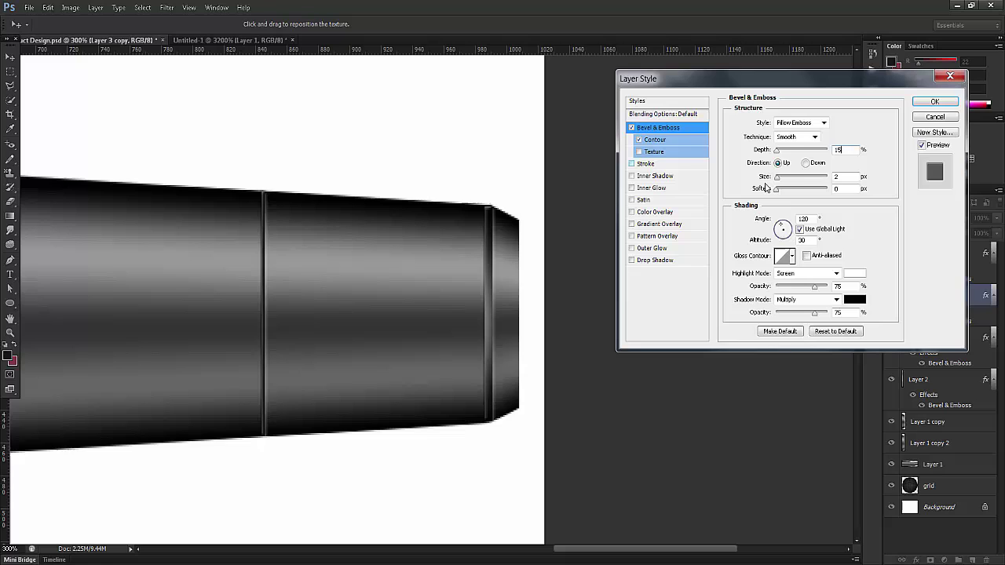
click(842, 177)
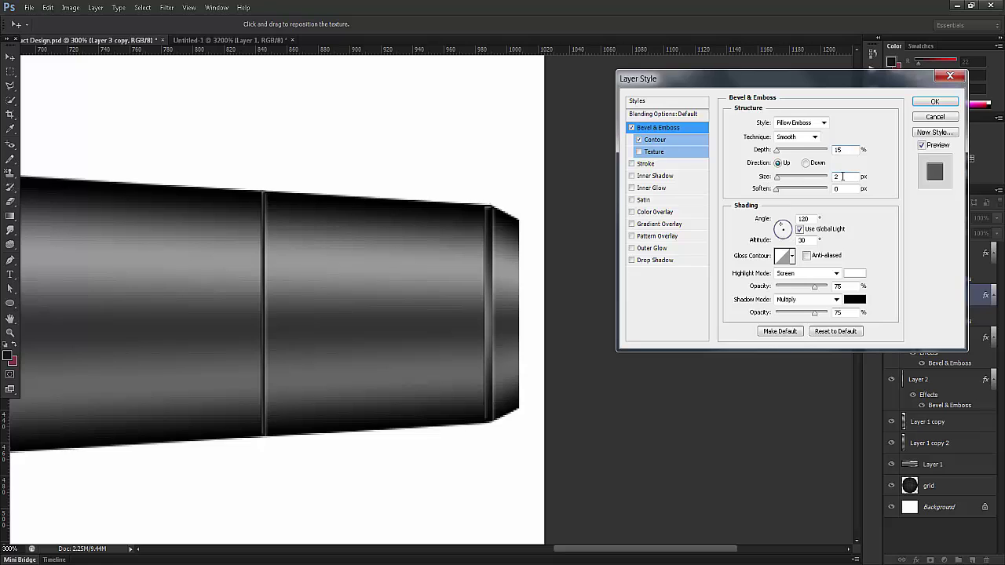
click(931, 102)
- Zoom back out to 100% to show the whole microphone and select the Horizontal Type tool
scroll(409, 198, down, 2)
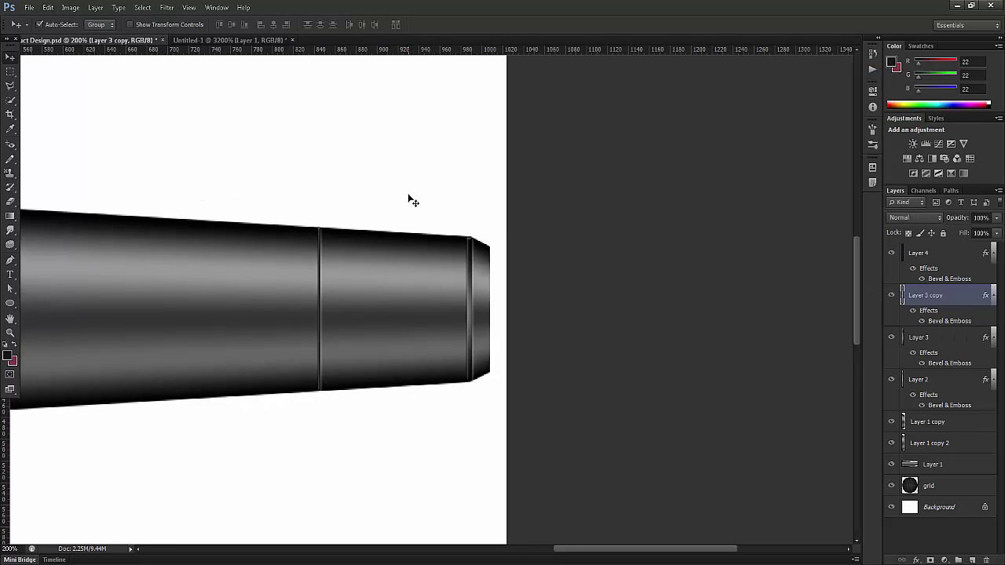
scroll(410, 200, down, 2)
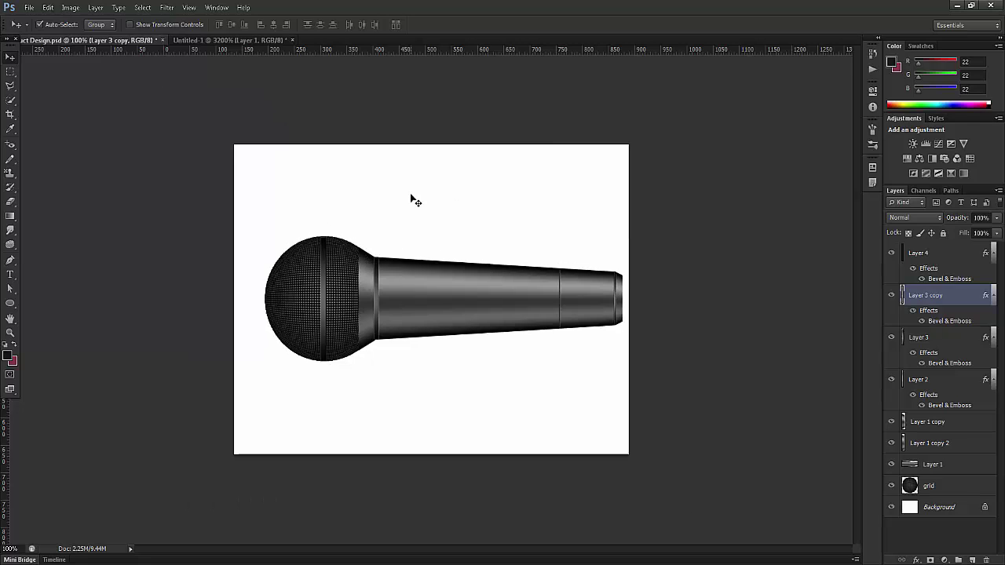
scroll(410, 199, up, 2)
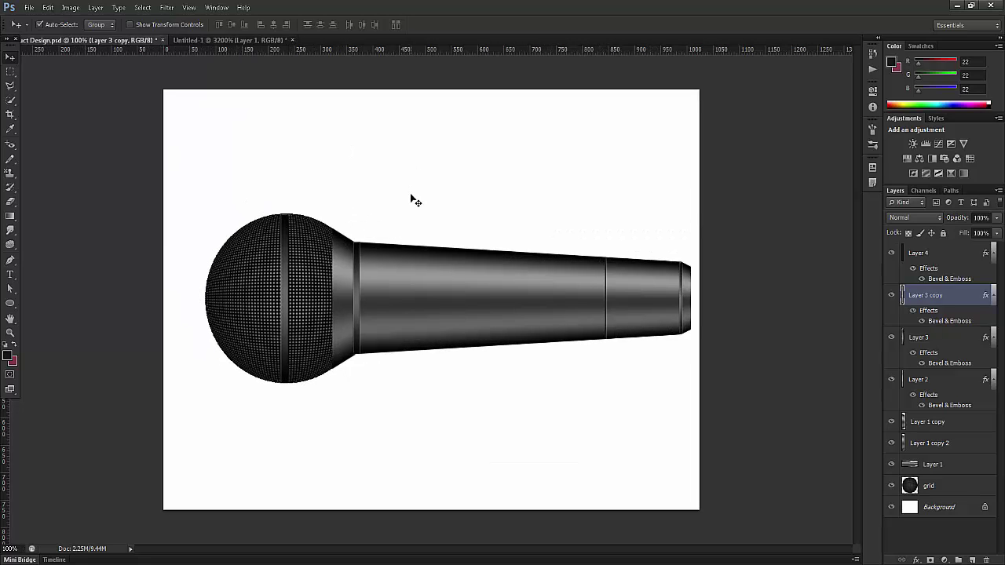
click(11, 276)
- Set the text colour to violet #9900ff and type 'Music' on the microphone
click(340, 25)
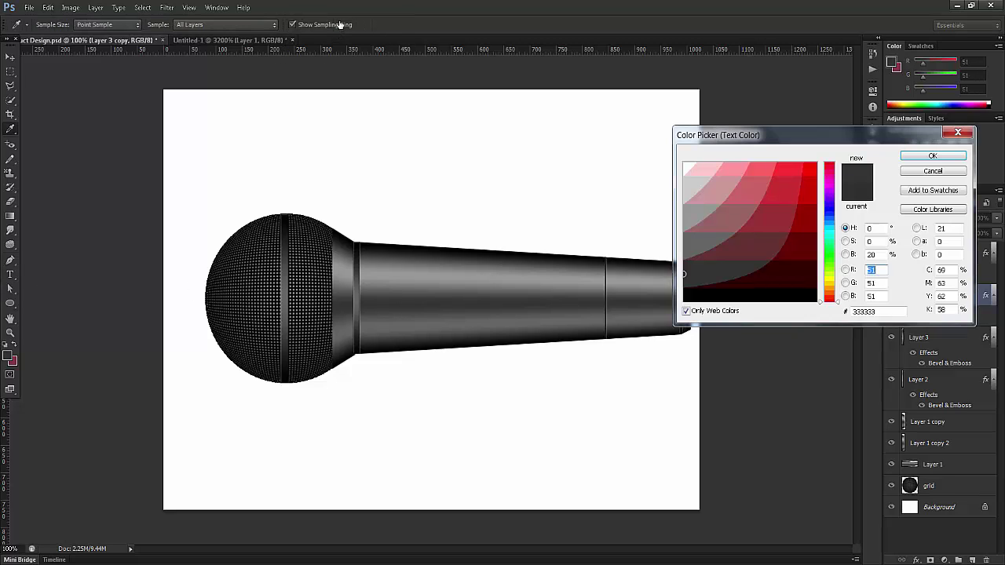
drag(834, 273, 834, 195)
click(810, 182)
click(815, 171)
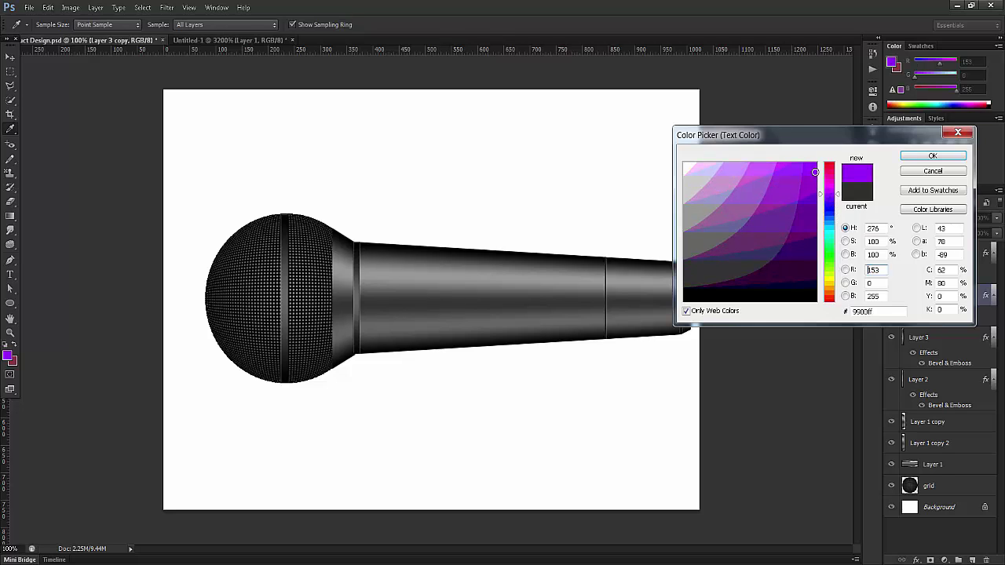
click(916, 157)
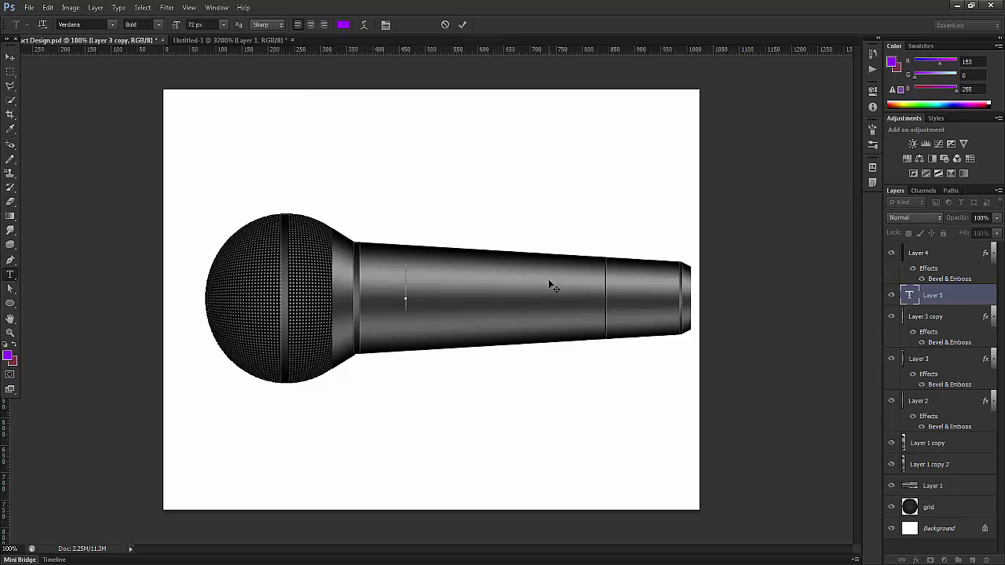
text(M)
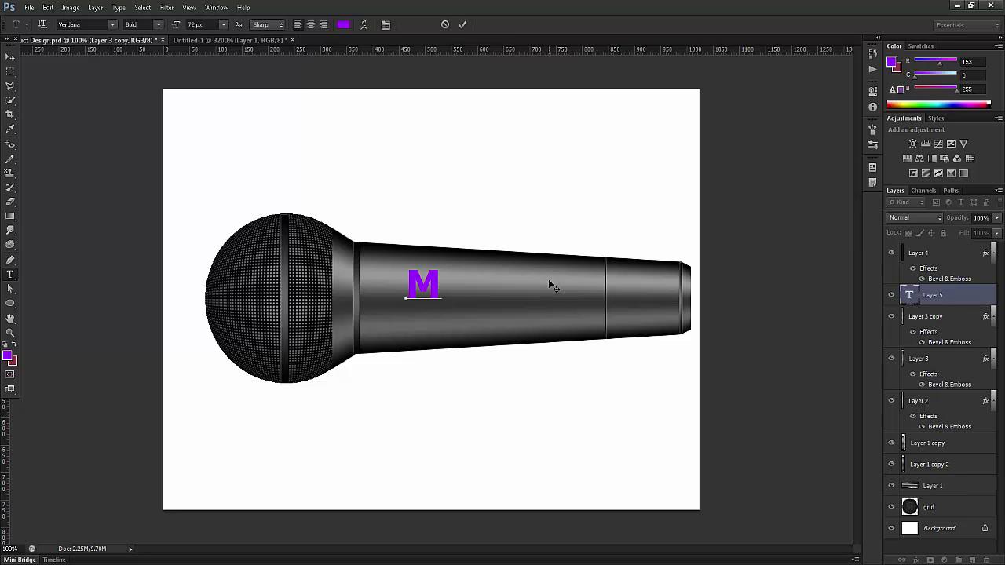
text(usic)
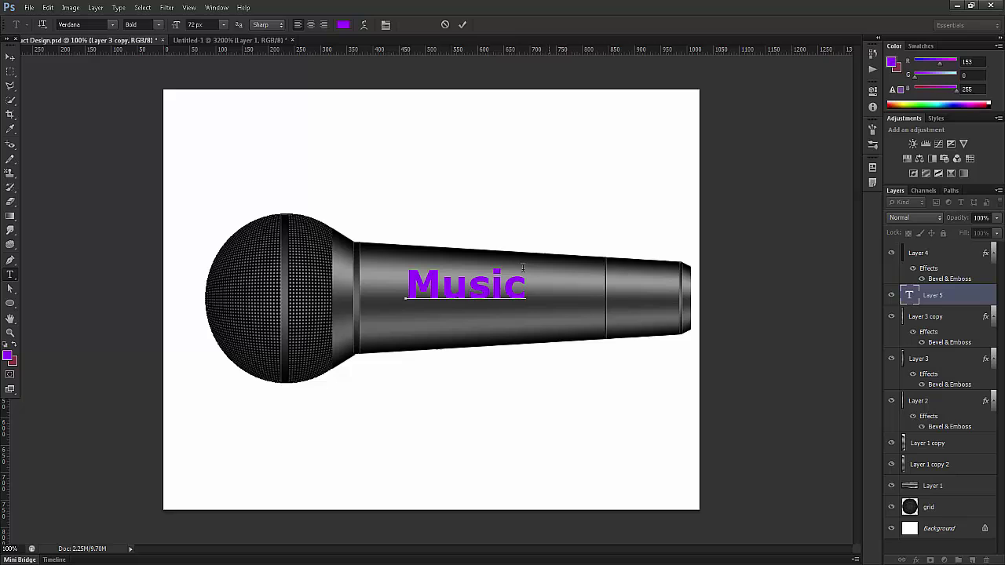
click(463, 24)
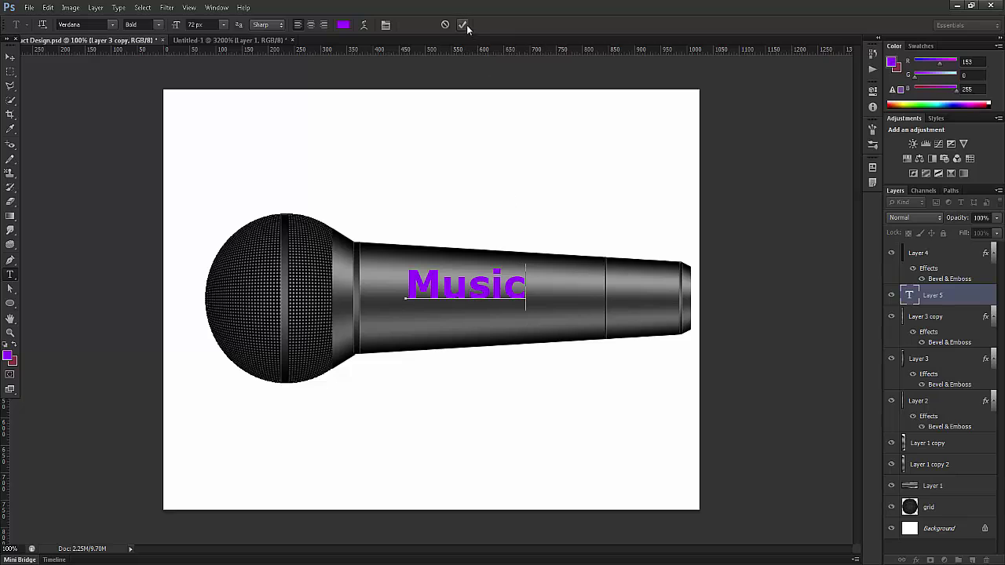
- Switch the whole 'Music' text to Rockwell Extra Bold and commit the edit
double_click(909, 295)
click(116, 26)
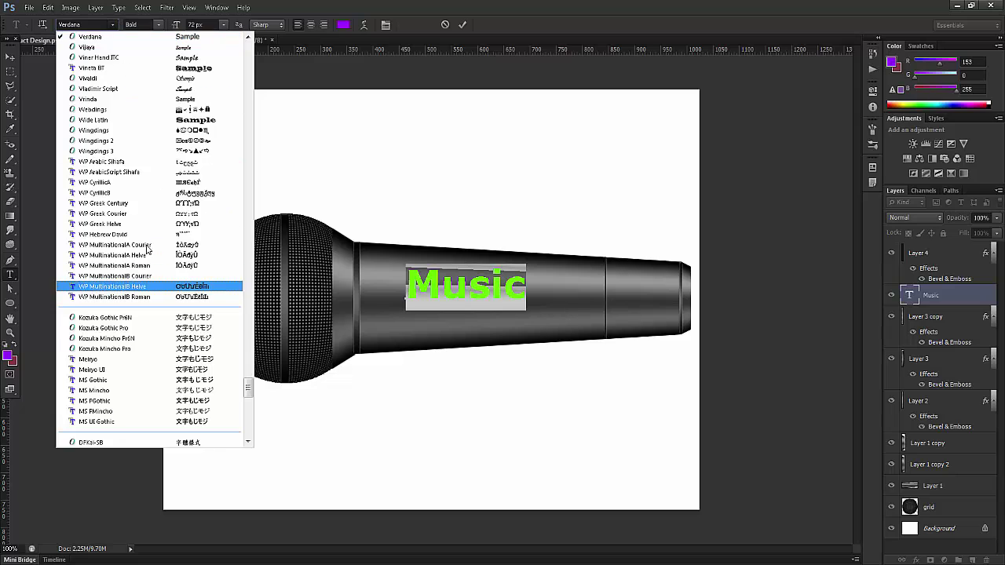
scroll(174, 163, up, 7)
scroll(188, 145, up, 1)
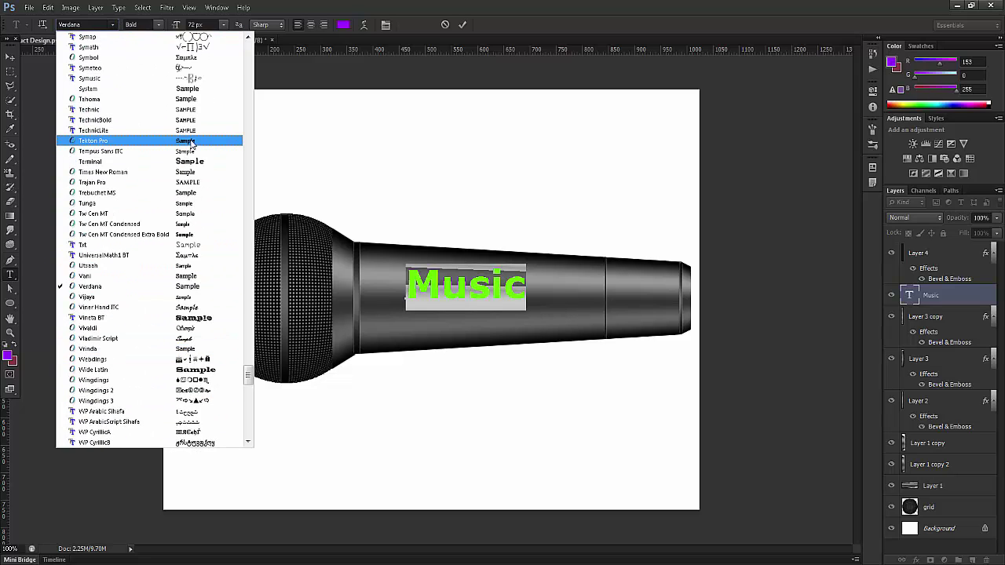
scroll(190, 143, up, 5)
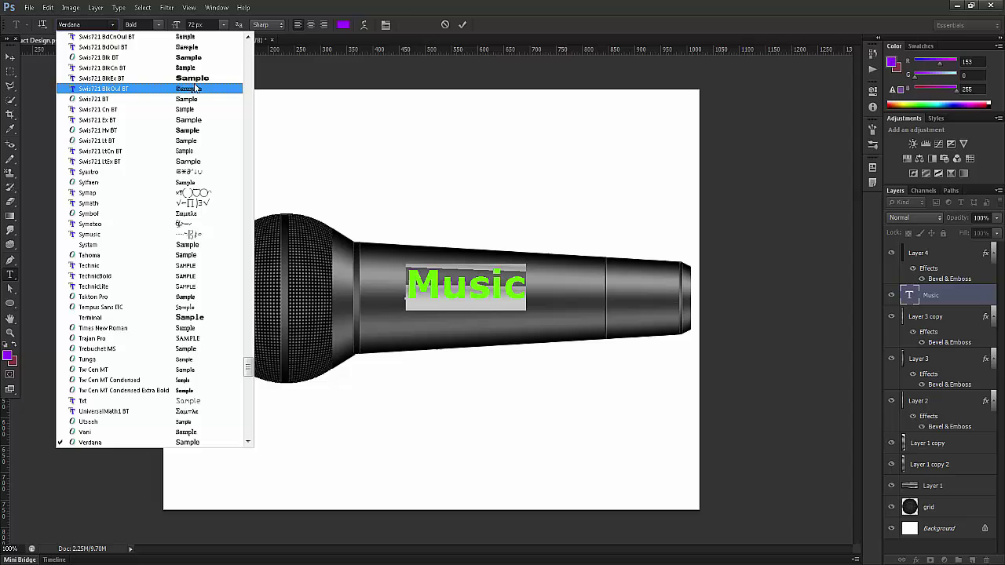
scroll(209, 150, up, 7)
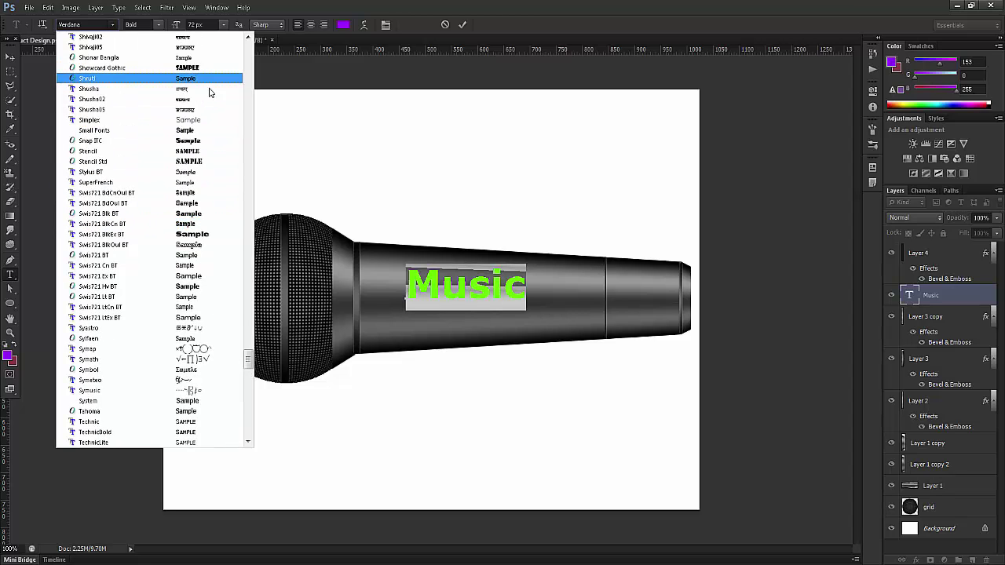
scroll(211, 157, up, 9)
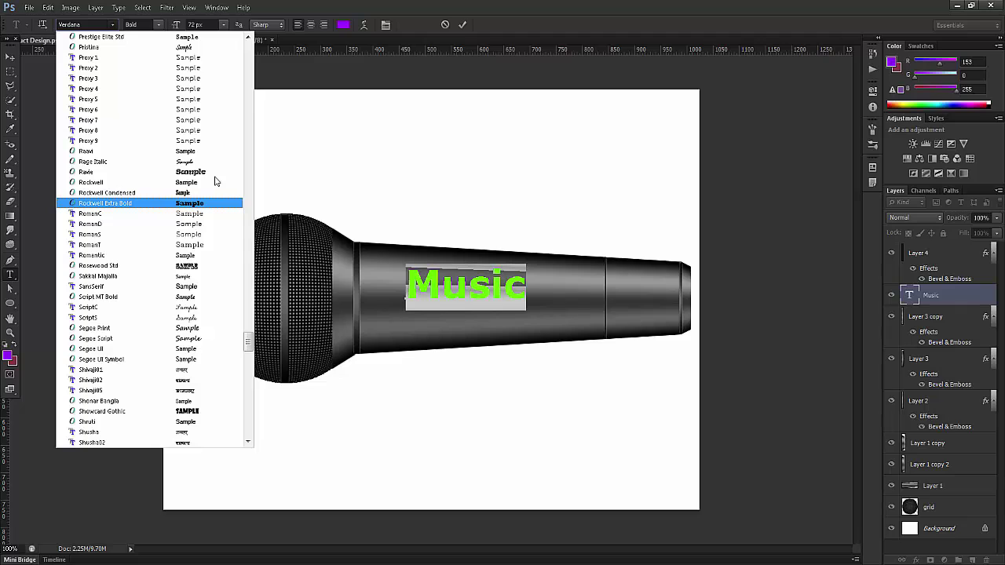
click(213, 203)
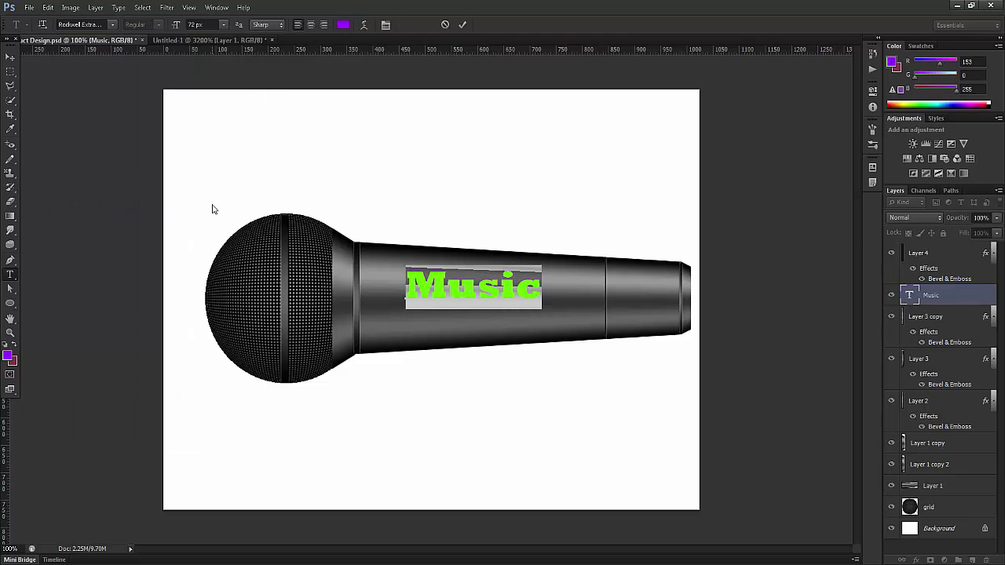
click(462, 25)
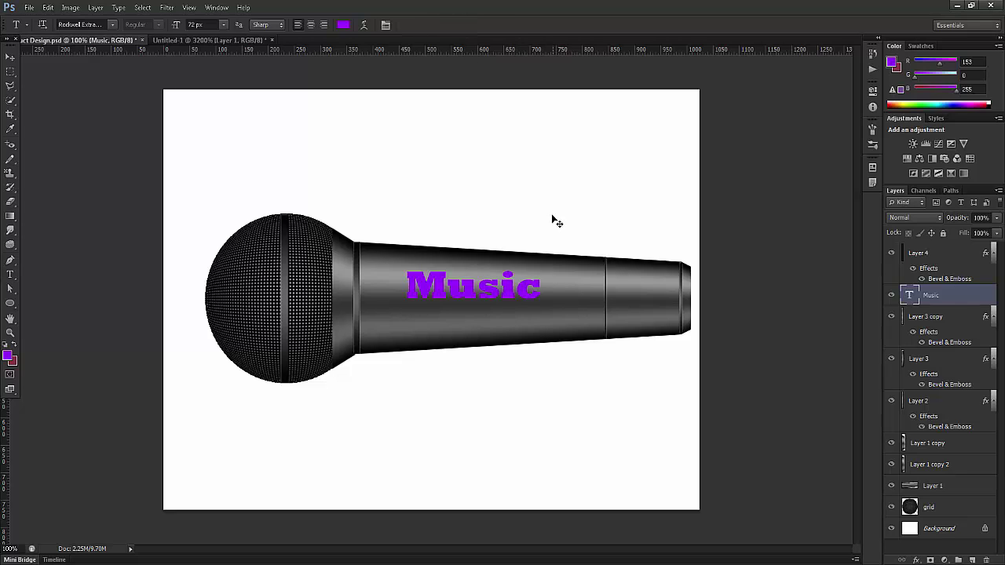
- Rotate the Music text 90° so it runs vertically
key(ctrl+t)
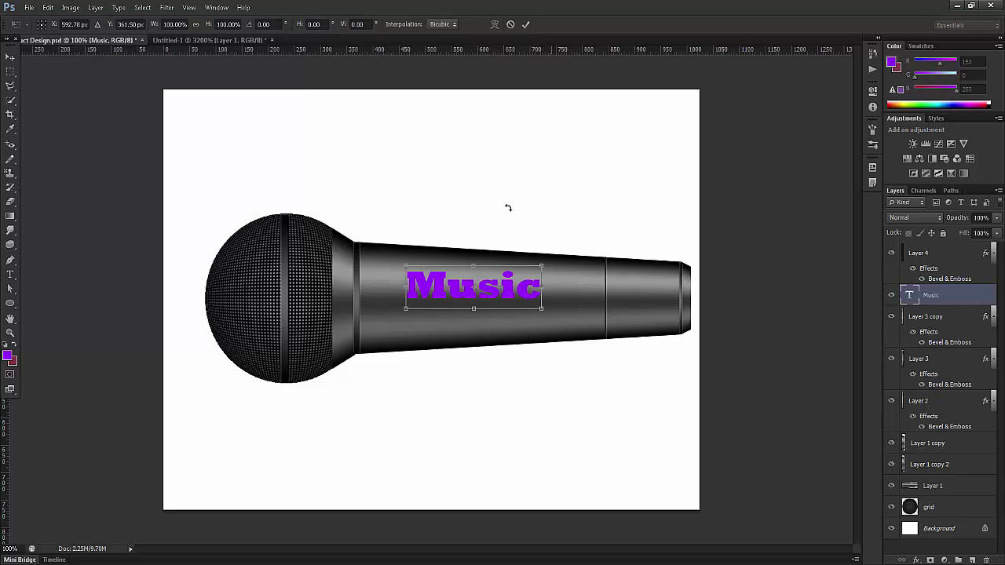
click(273, 25)
text(90)
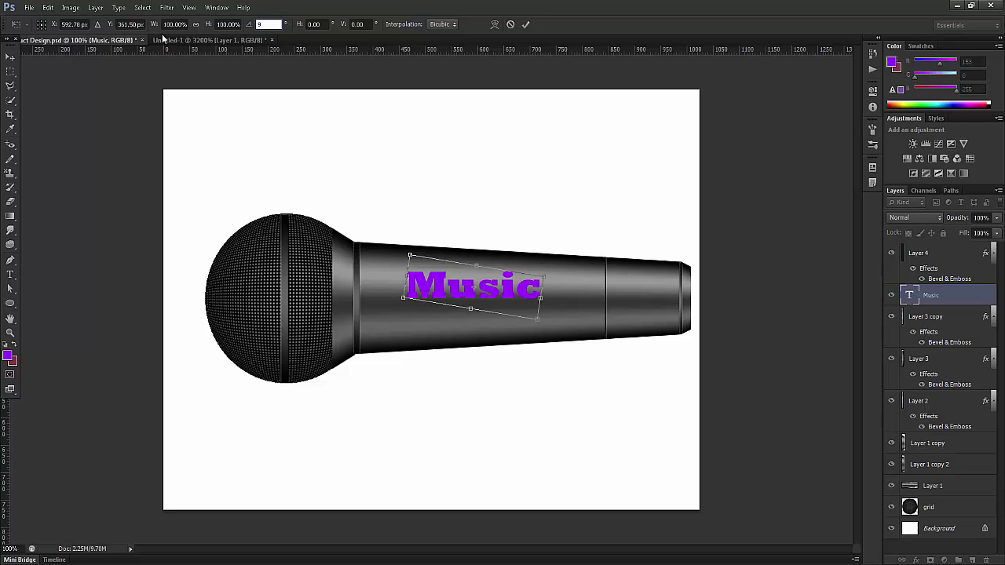
key(Return)
click(526, 24)
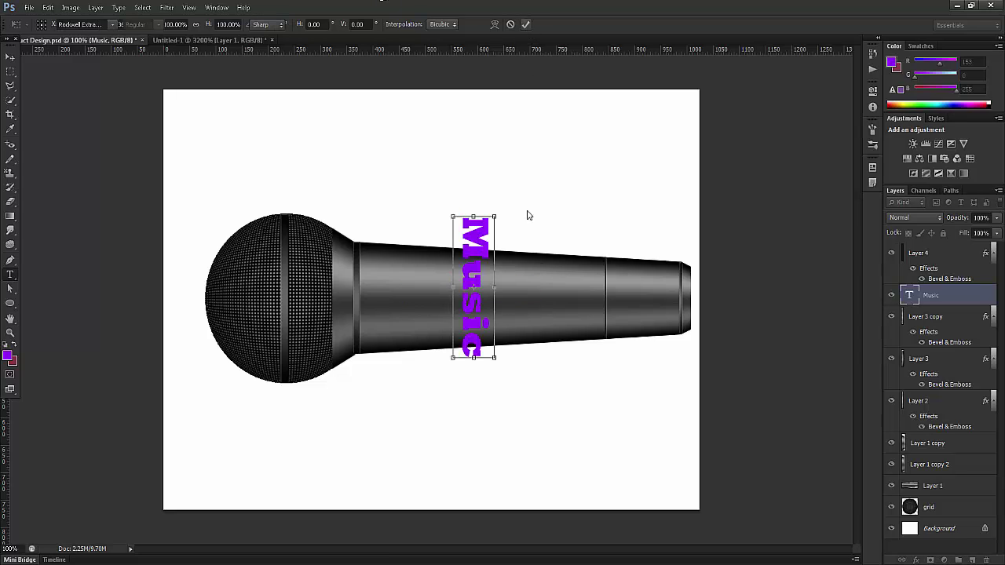
- Scale the Music text down and move it onto the microphone's neck beside the head
key(ctrl+t)
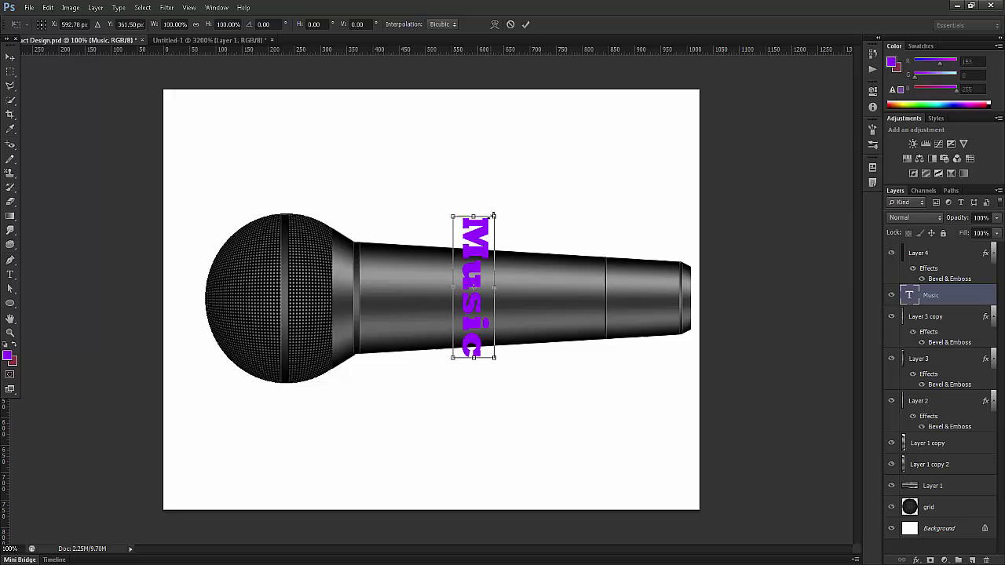
drag(491, 216, 462, 230)
key(Return)
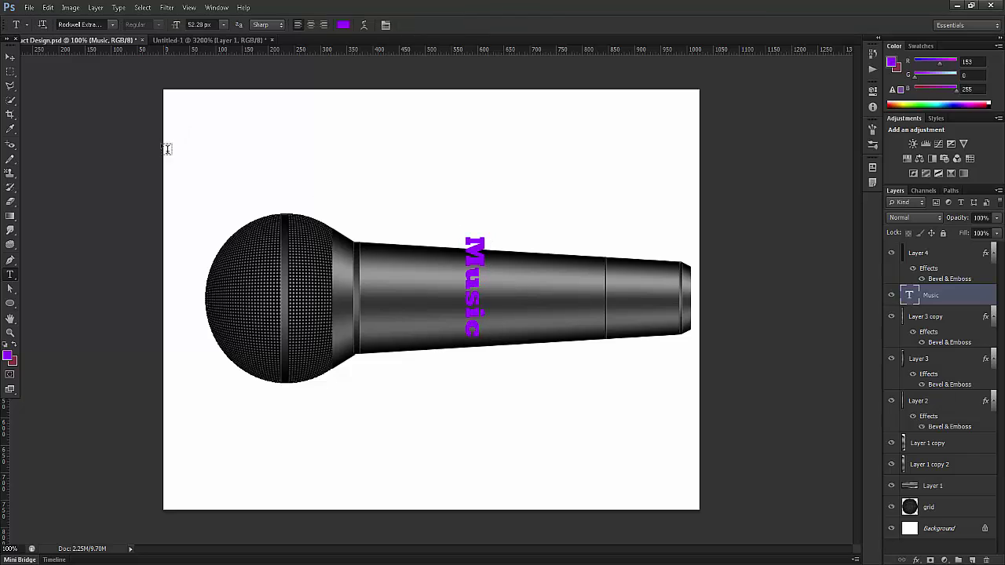
click(11, 57)
drag(481, 272, 349, 269)
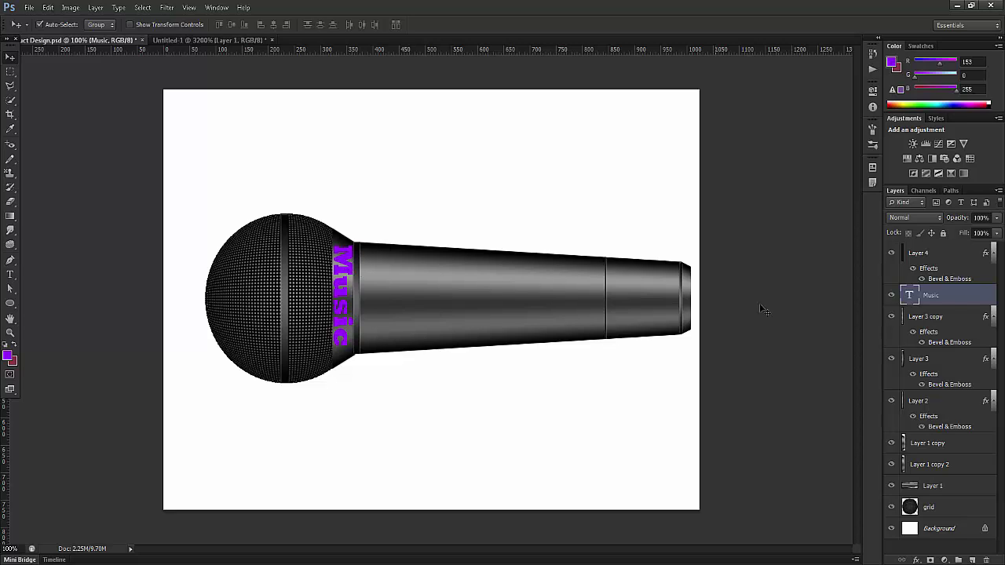
- Set the Music layer's blend mode to Screen
click(916, 221)
click(916, 221)
click(915, 221)
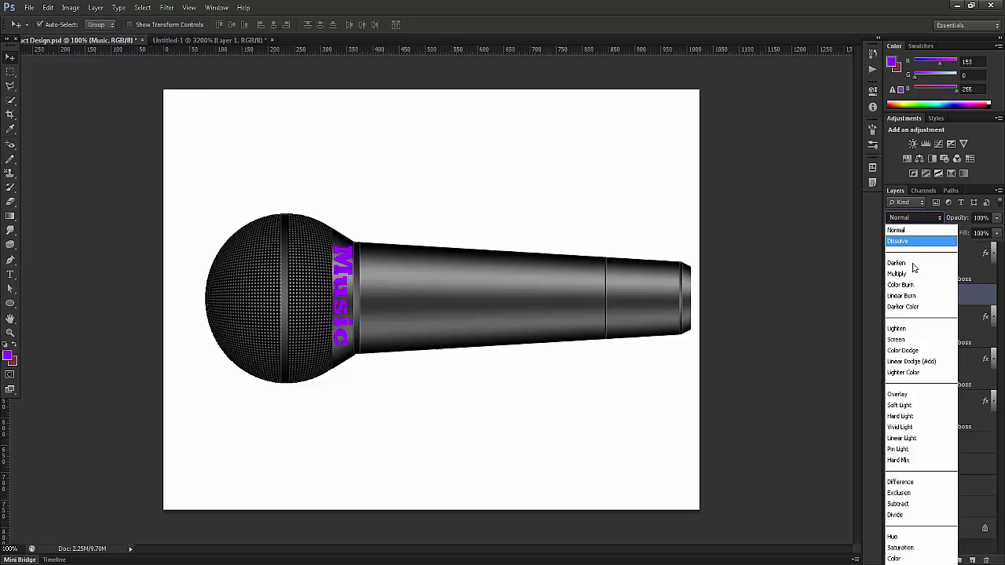
click(910, 274)
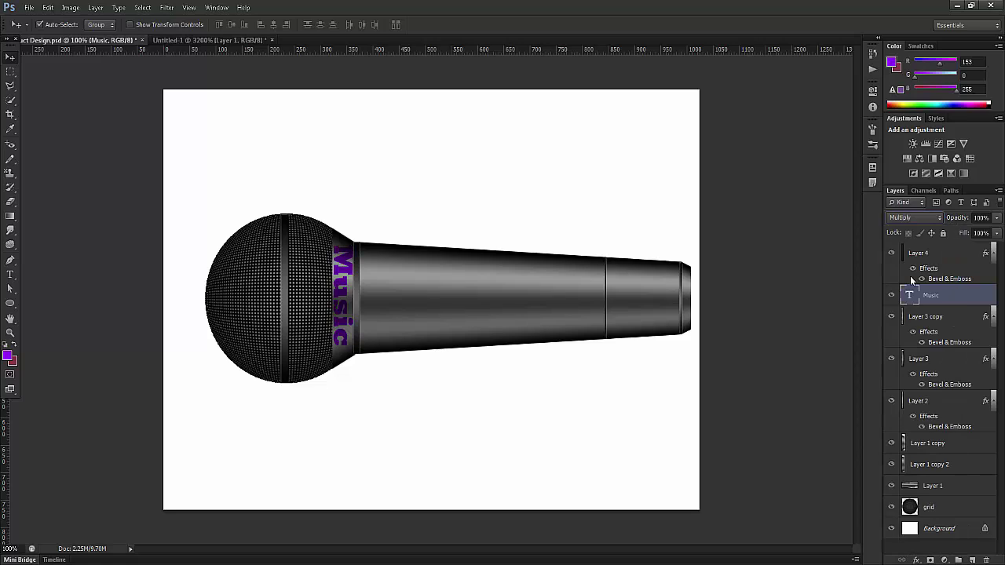
key(Down)
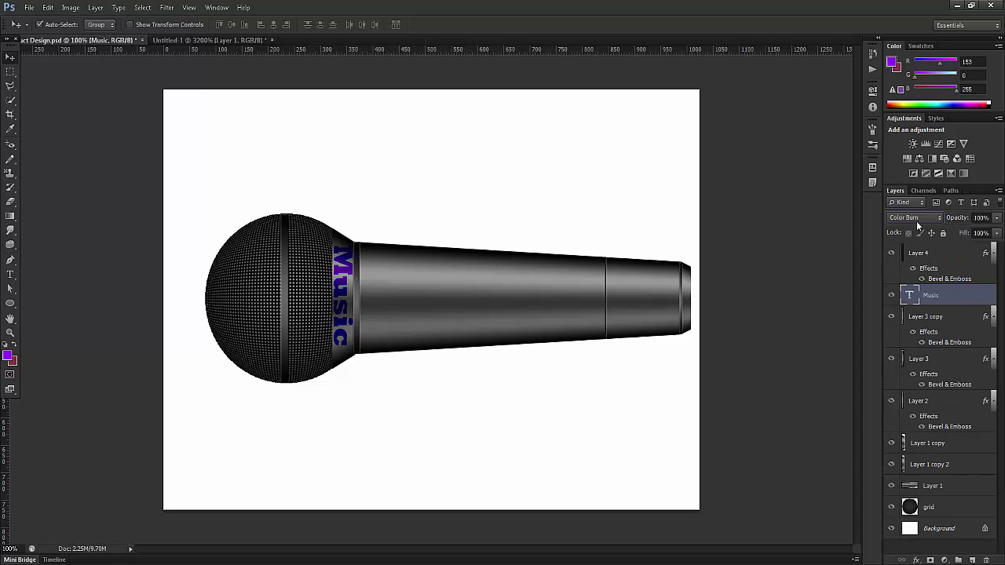
key(Down)
key(Down)
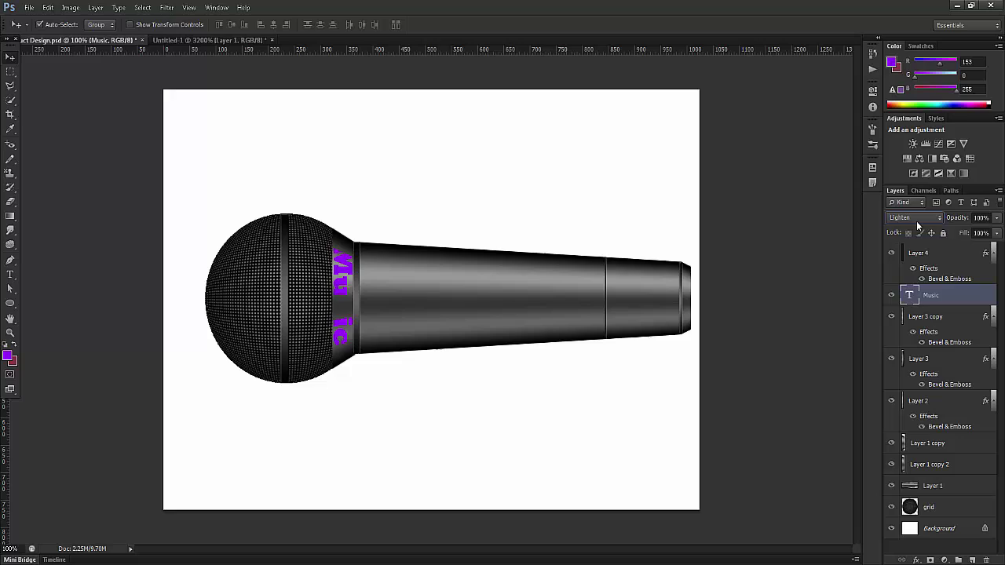
key(Down)
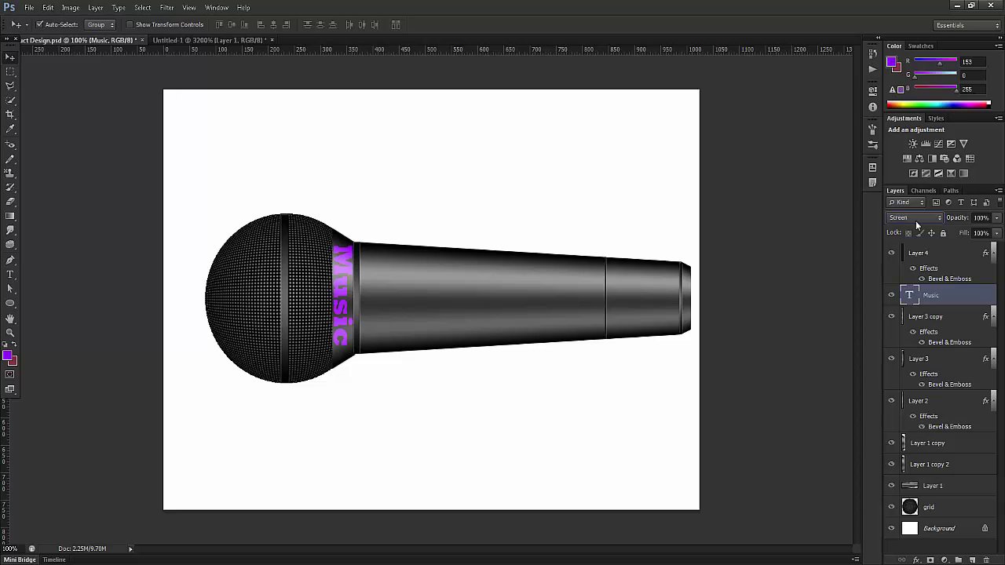
- Lower the Music layer's opacity to 45%
drag(956, 218, 946, 219)
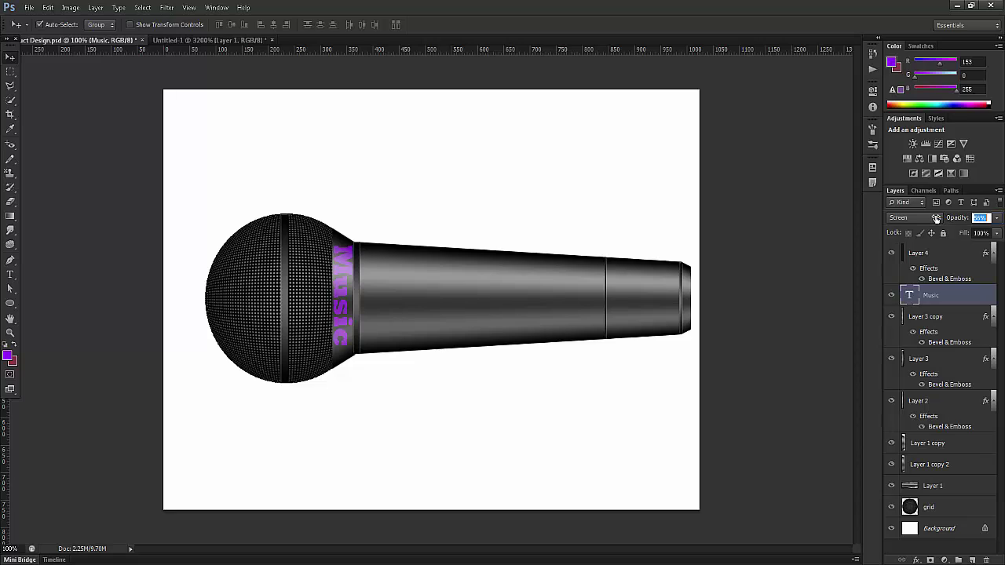
drag(934, 218, 931, 219)
key(Return)
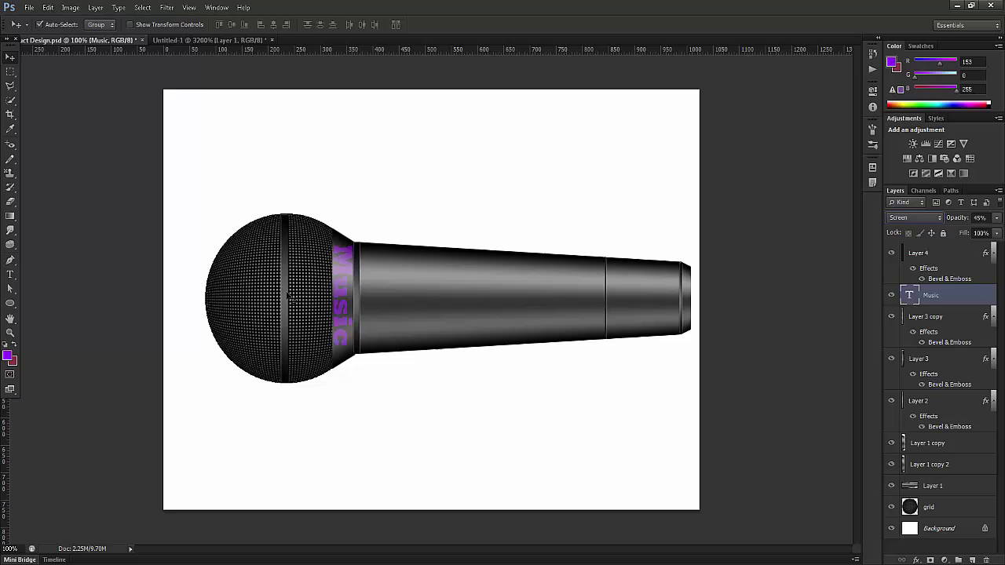
- Duplicate the Music text just to its right and change the copy to read 120458
drag(350, 267, 371, 261)
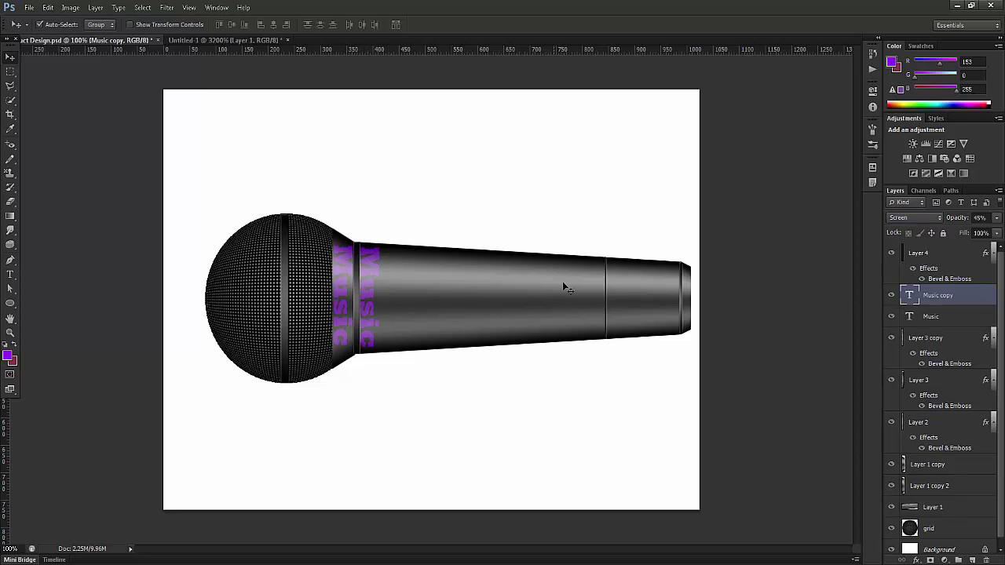
double_click(908, 295)
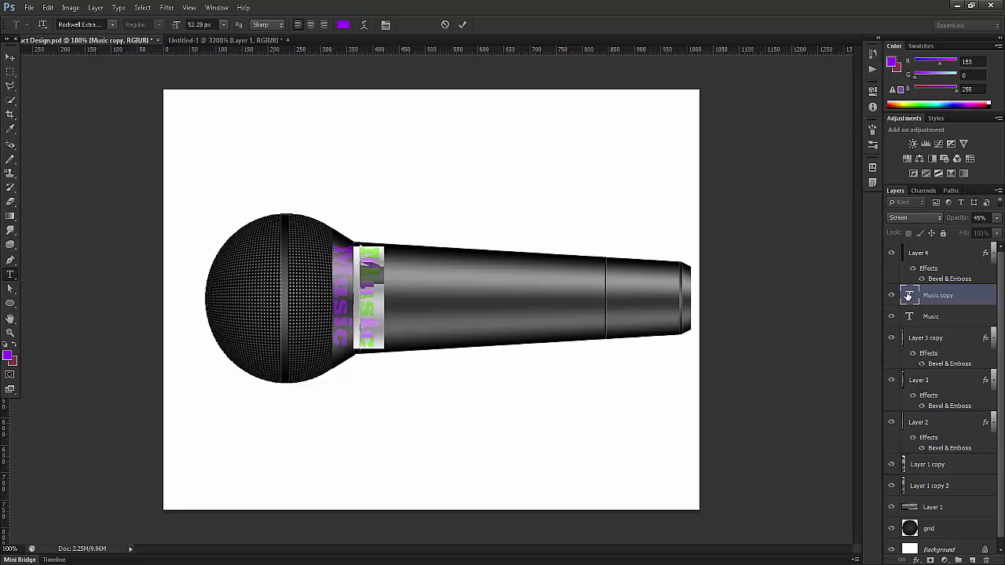
key(Up)
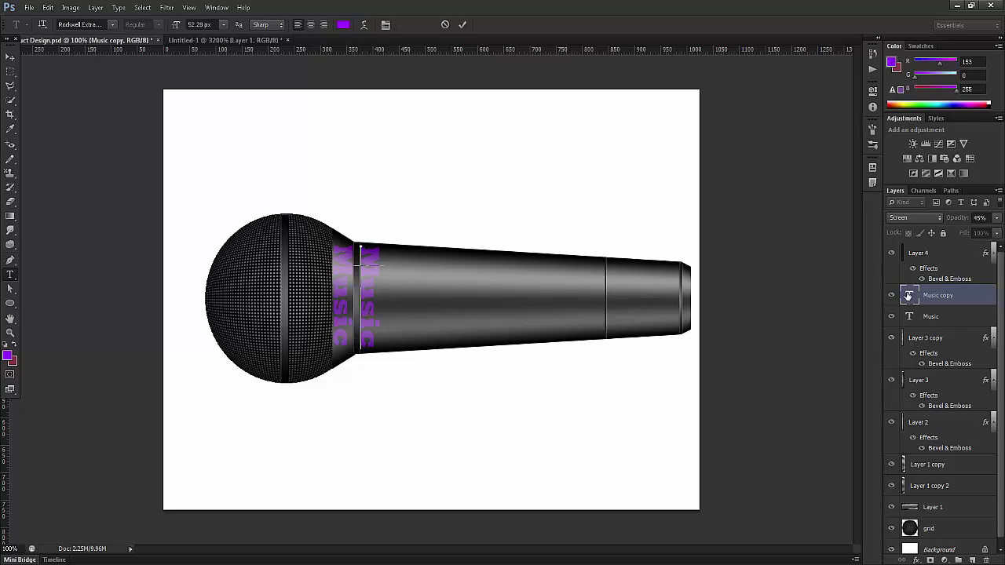
text(123)
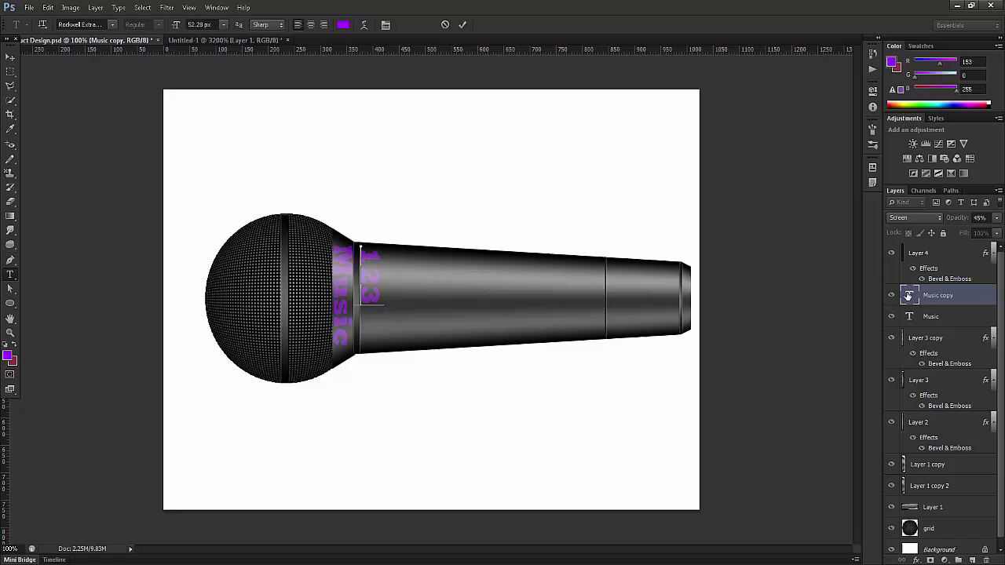
key(BackSpace)
text(0451)
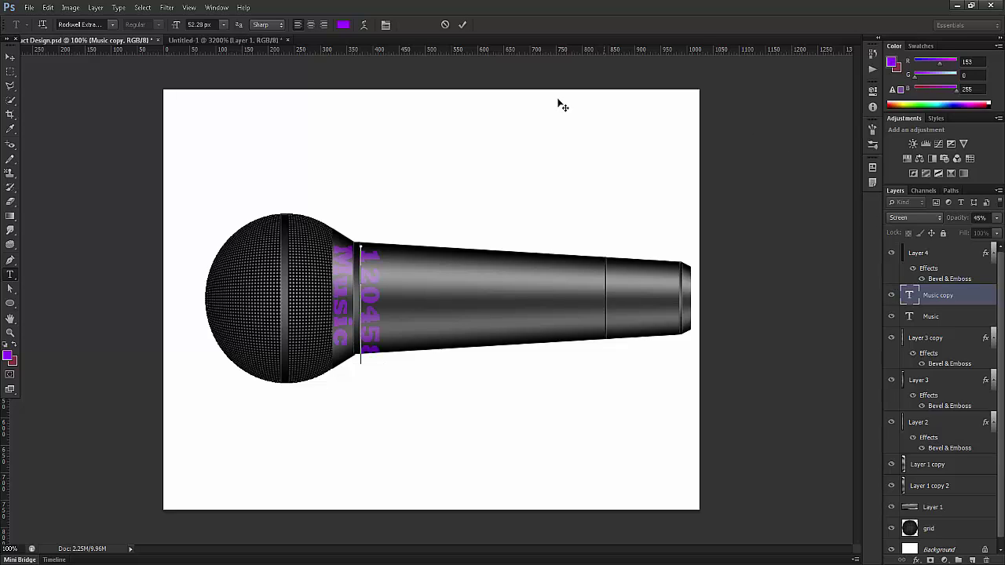
click(463, 24)
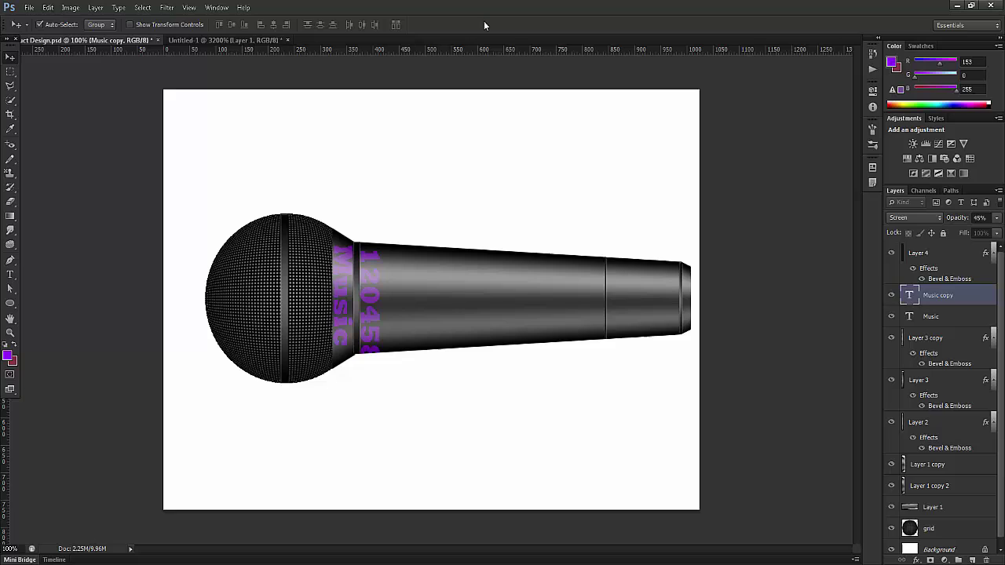
- Change the 120458 text's font to Arial
double_click(910, 294)
click(97, 24)
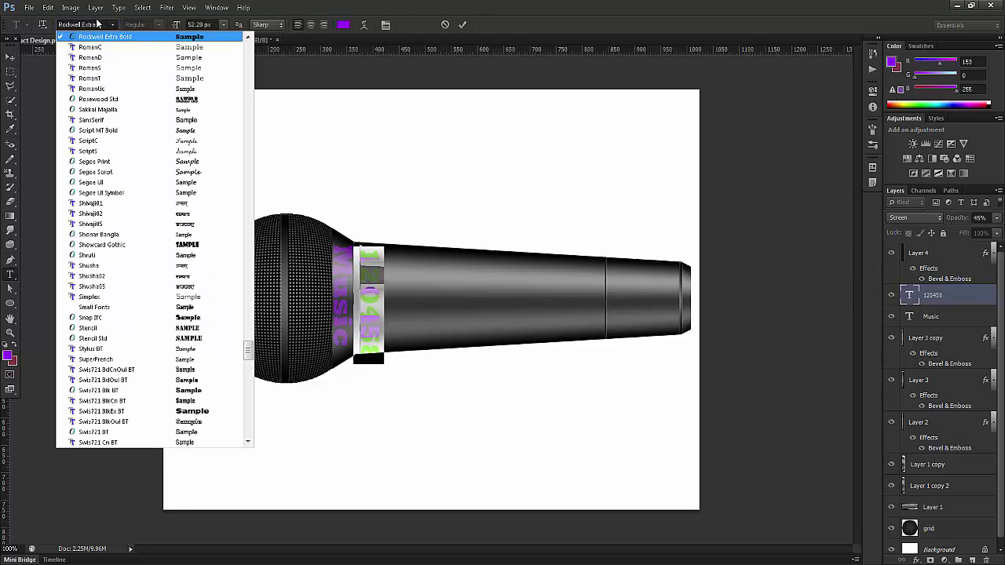
click(97, 24)
click(97, 24)
click(93, 24)
click(83, 24)
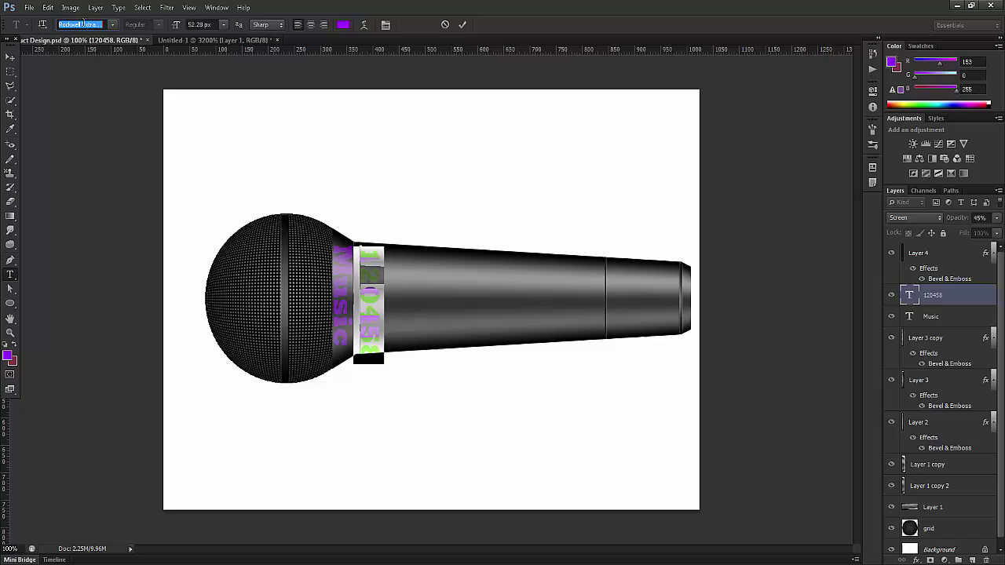
text(Arial)
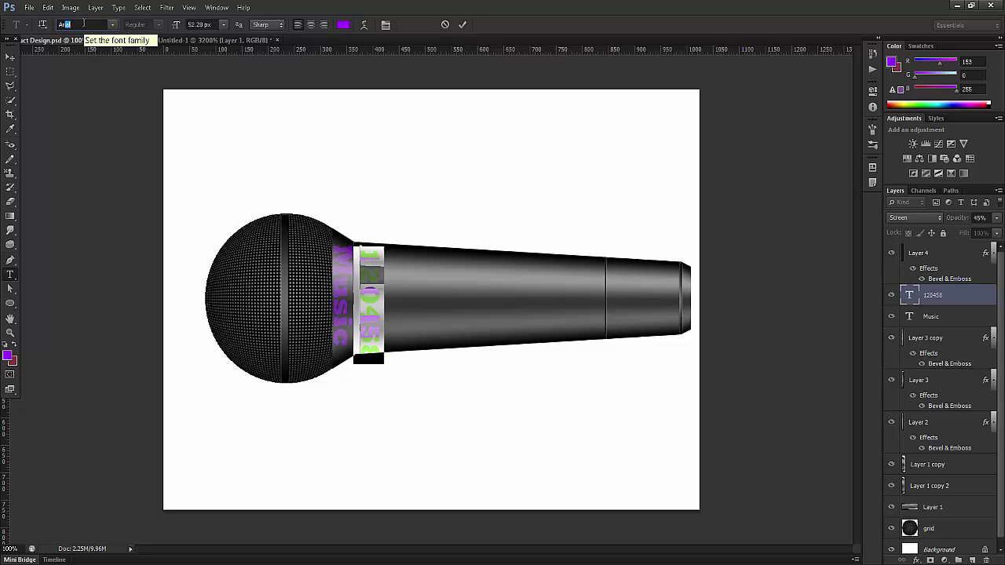
click(92, 24)
click(93, 24)
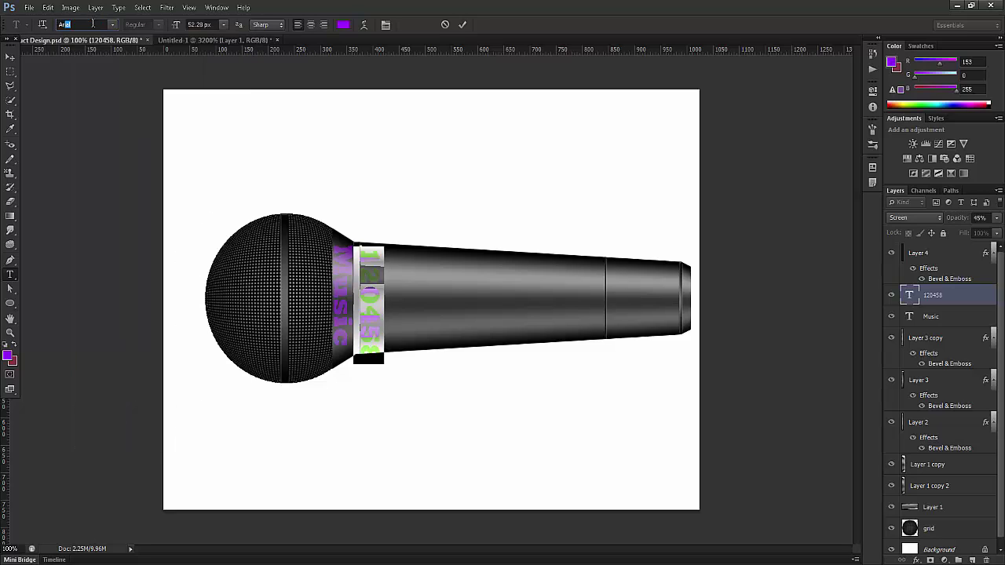
click(463, 25)
key(v)
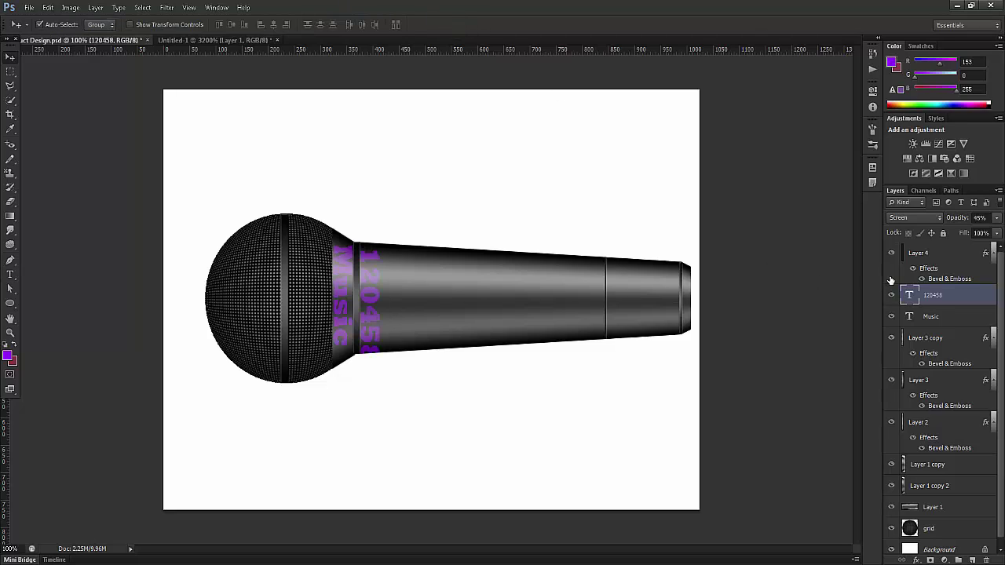
- Make the 120458 text white and shrink its font size to fit the band
double_click(910, 295)
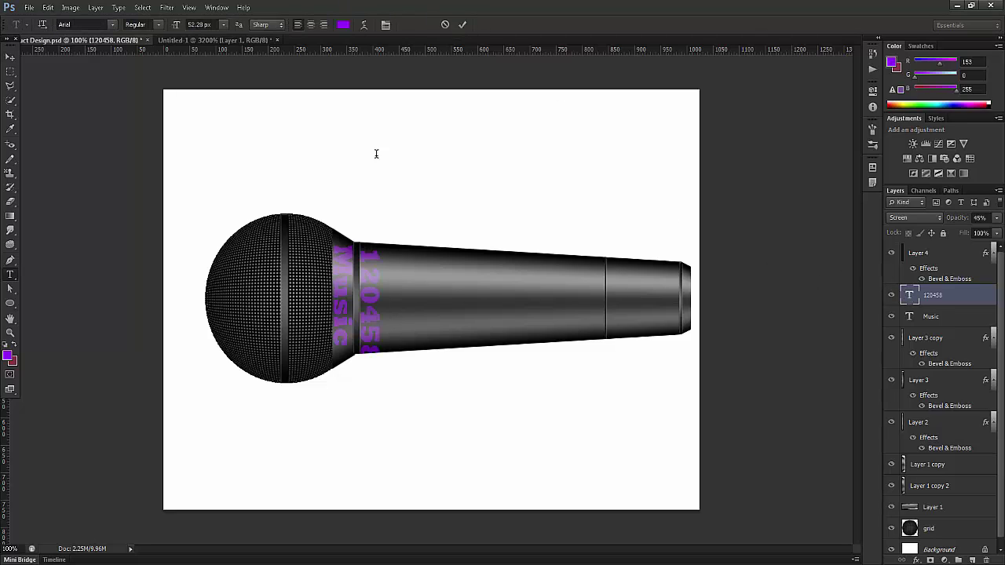
click(343, 24)
click(685, 166)
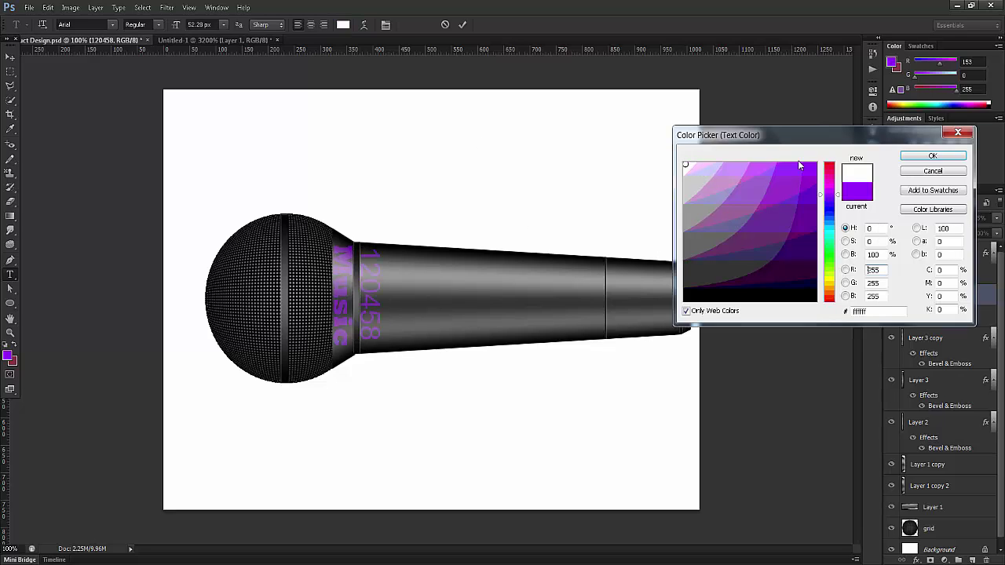
click(932, 156)
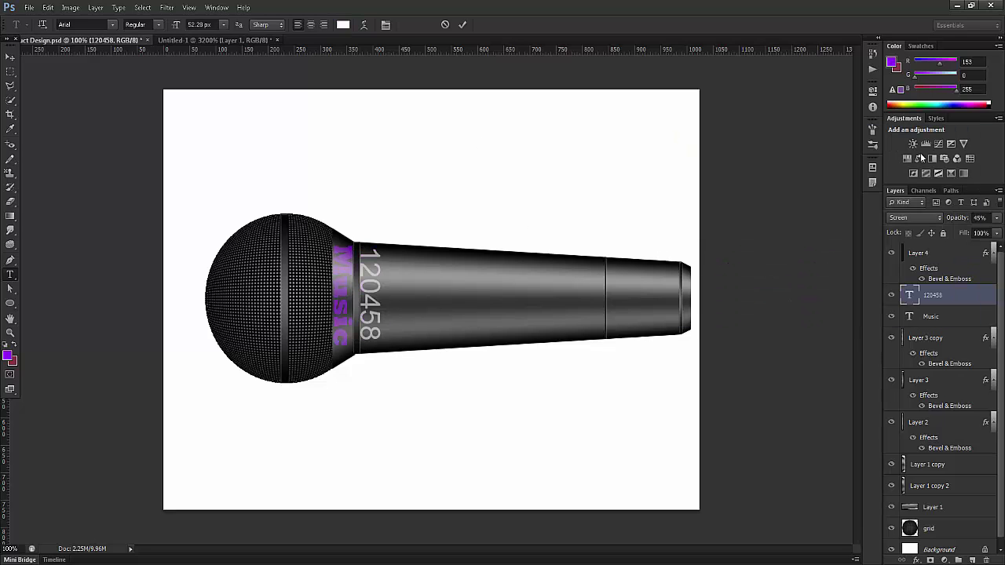
click(462, 24)
double_click(909, 295)
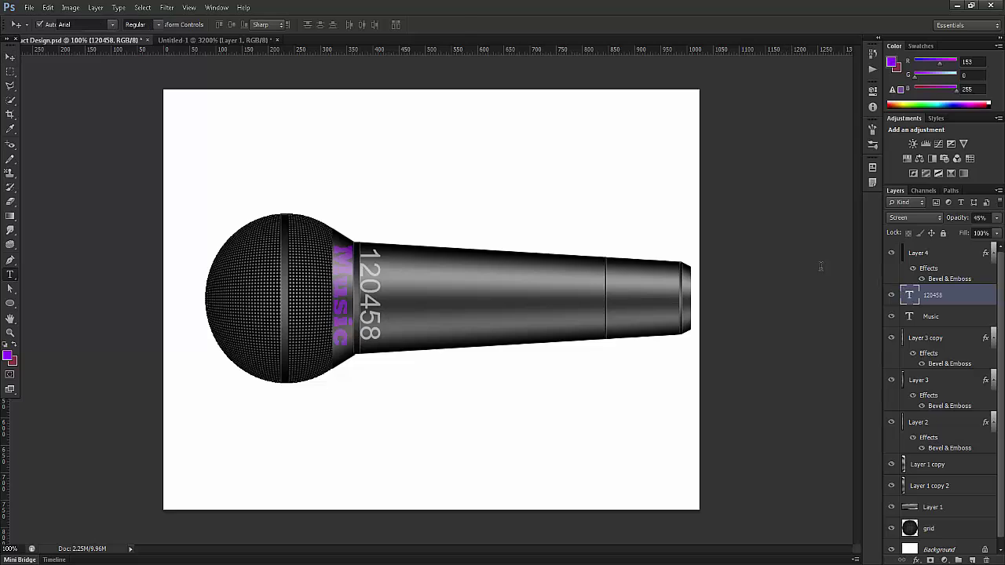
drag(176, 26, 168, 29)
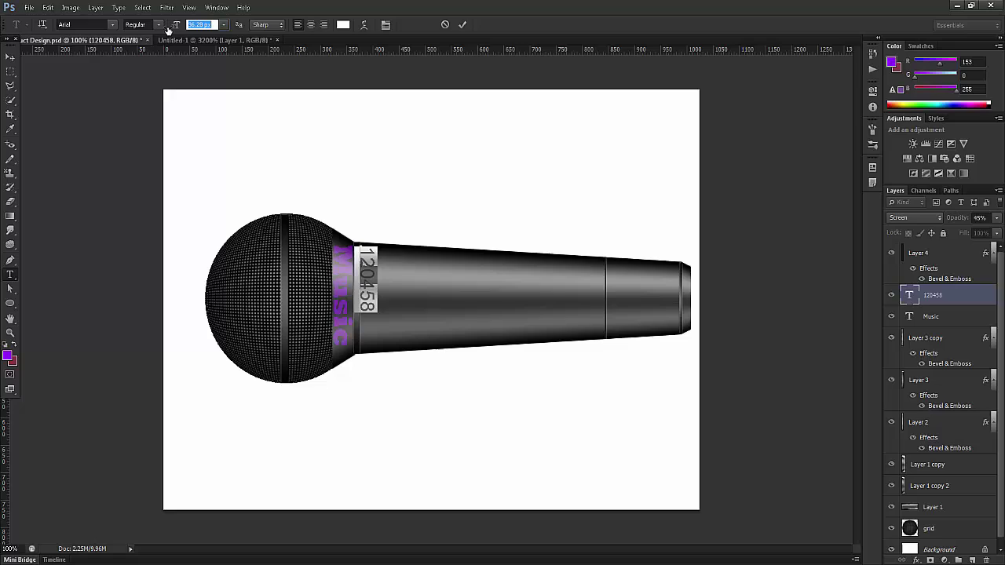
click(462, 24)
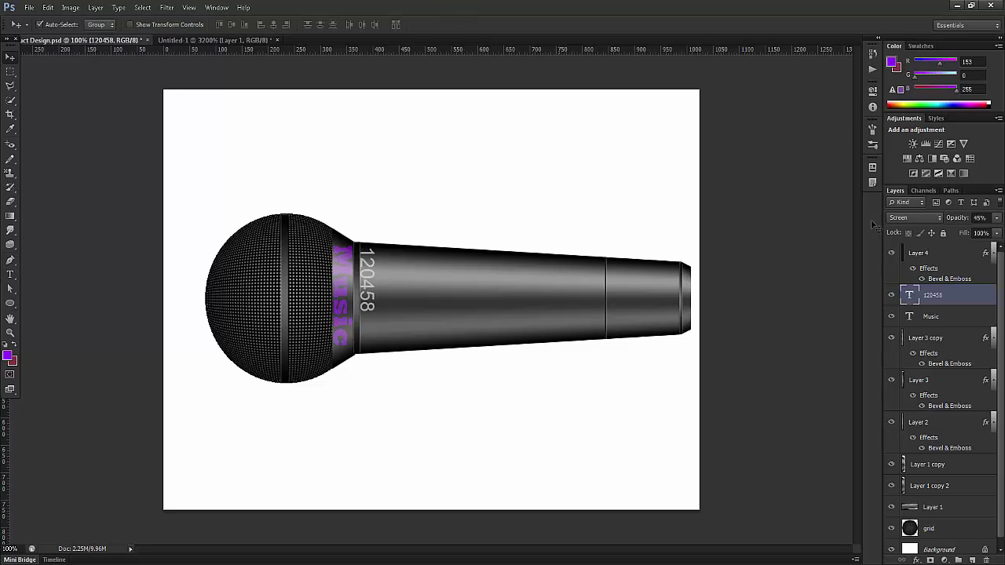
- Nudge the 120458 text slightly right and down, then delete its layer
double_click(909, 295)
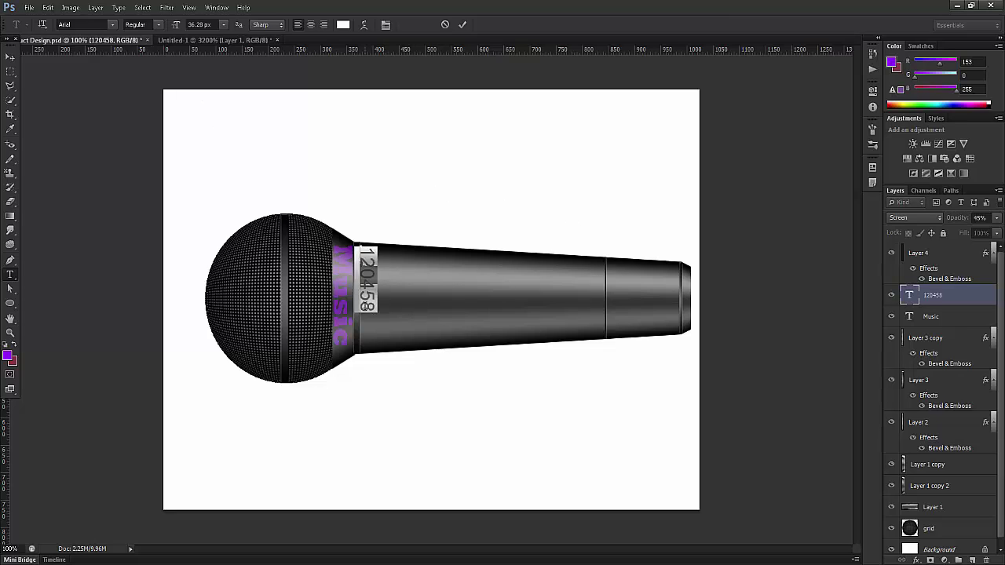
click(463, 25)
key(v)
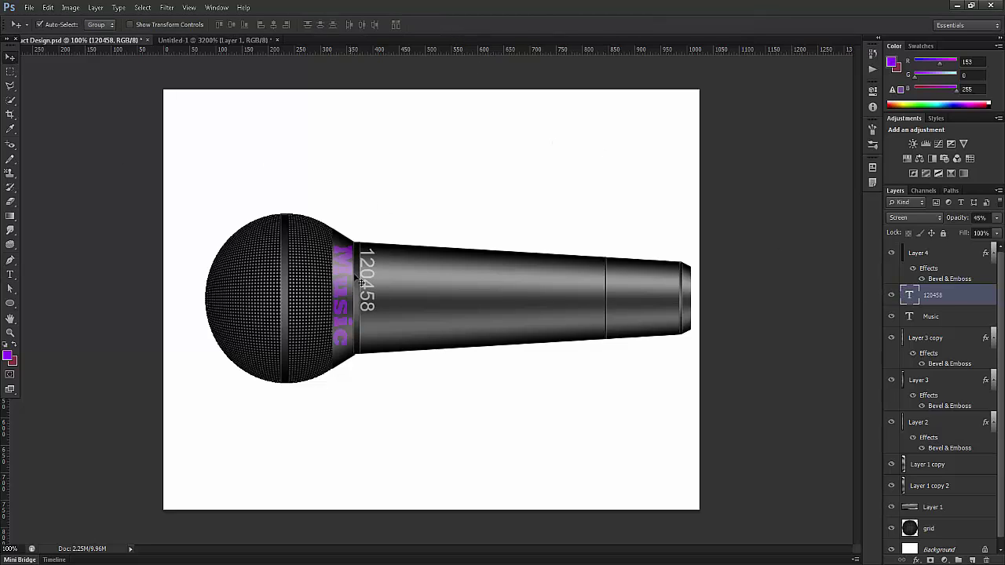
drag(366, 280, 375, 284)
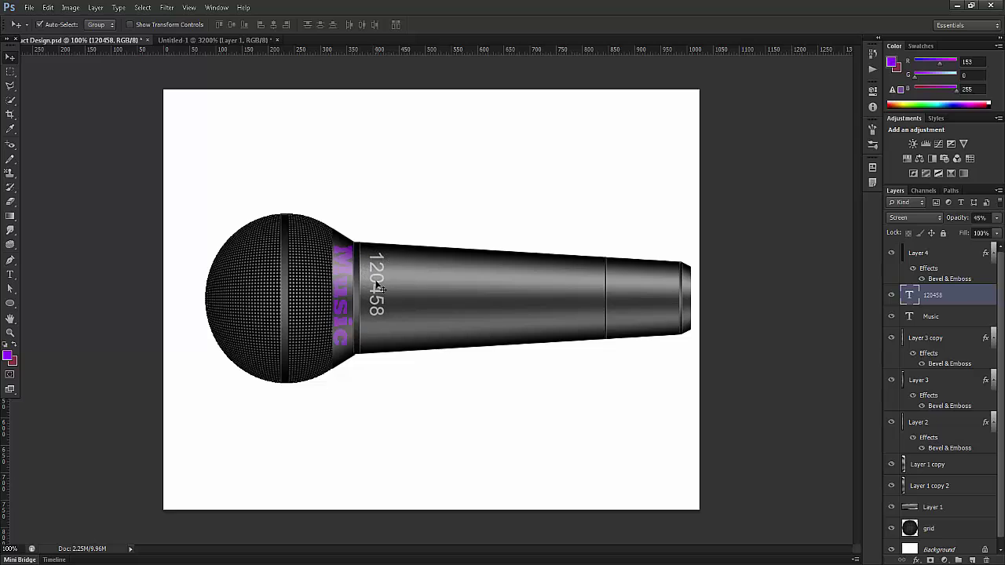
key(Delete)
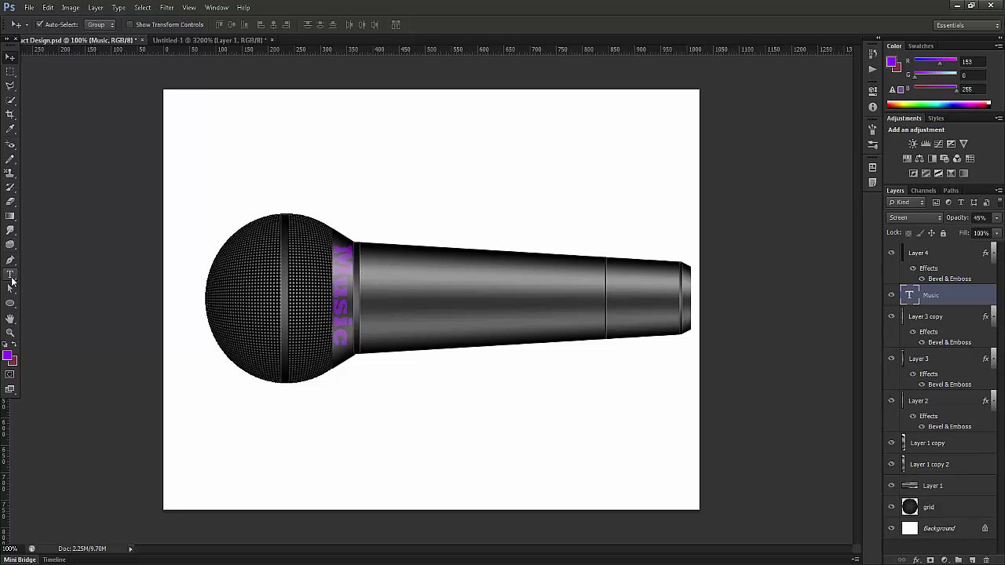
- Type 5210 horizontally across the middle of the microphone body as a new text layer
click(10, 274)
click(397, 304)
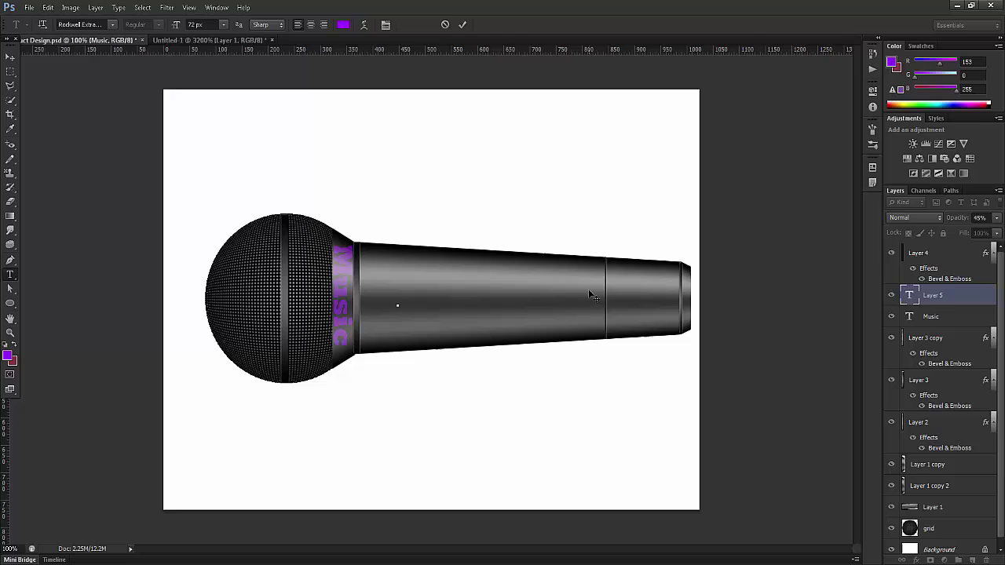
text(5210)
click(462, 24)
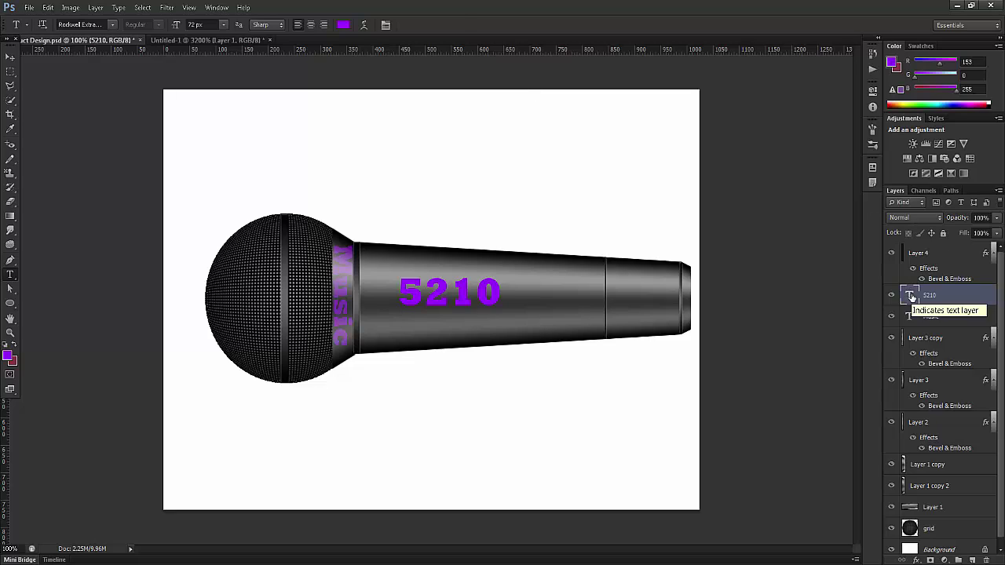
double_click(911, 296)
click(463, 25)
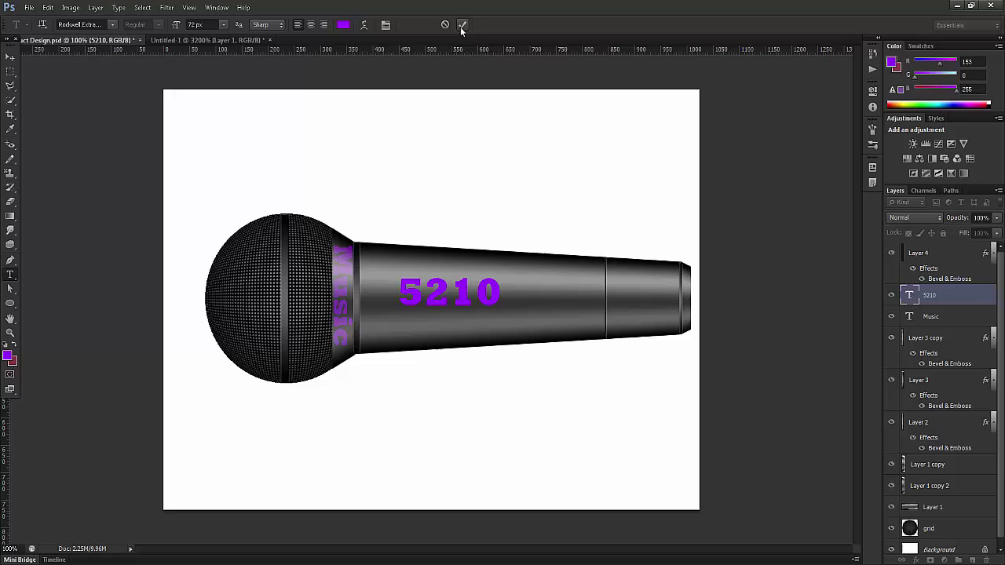
drag(14, 274, 49, 285)
- Type 52102 vertically on the microphone and delete the horizontal 5210 layer
click(547, 270)
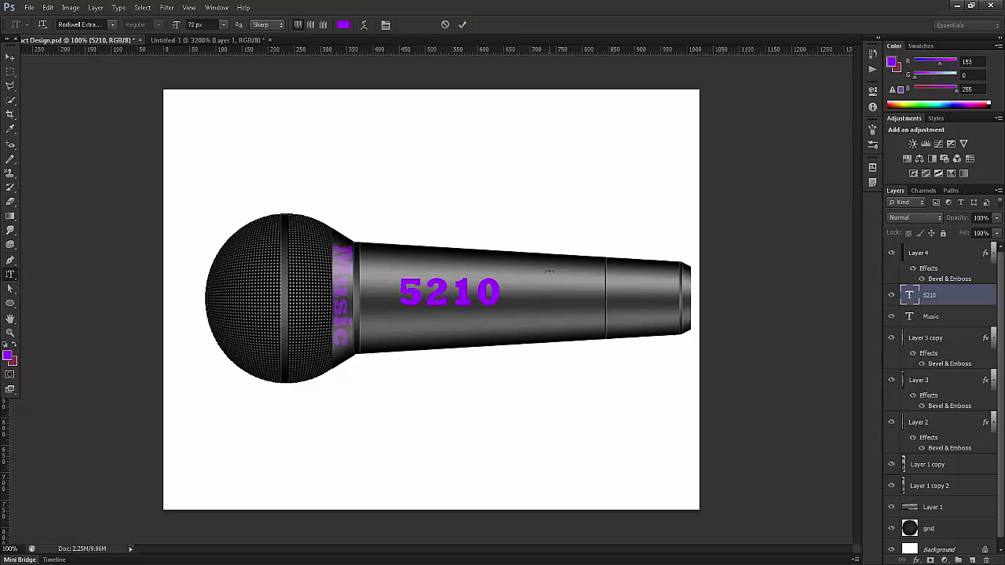
text(521)
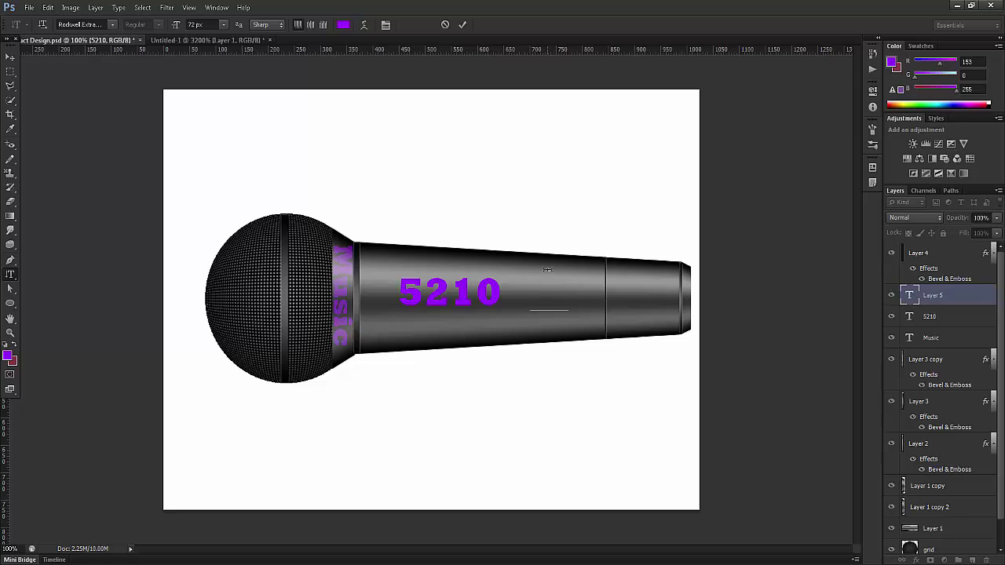
text(02)
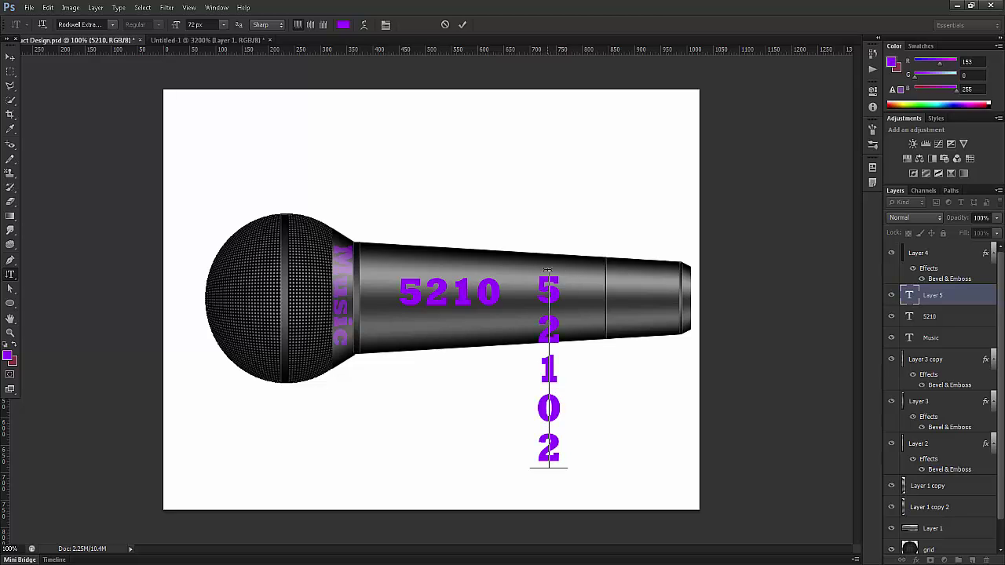
click(11, 58)
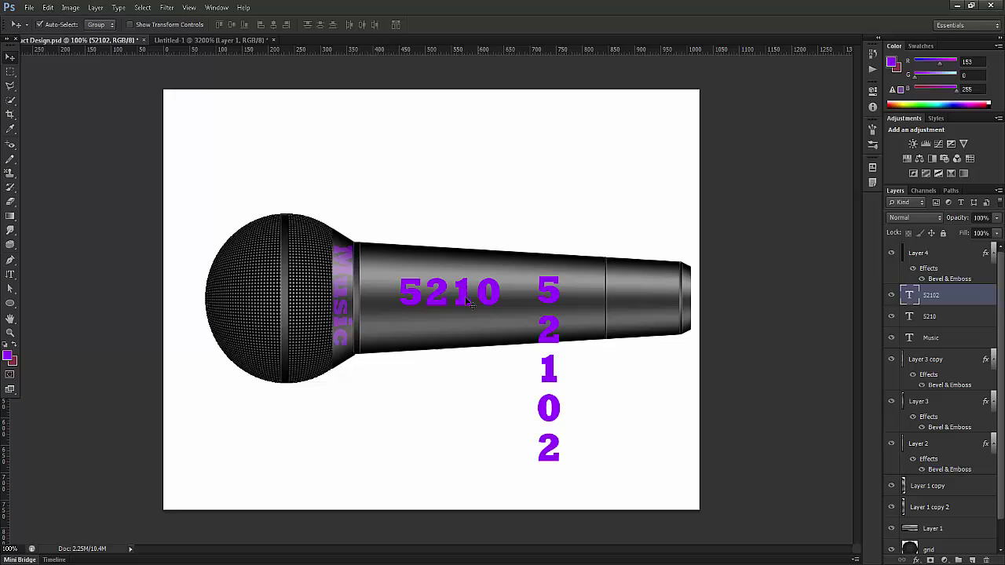
click(444, 293)
key(Delete)
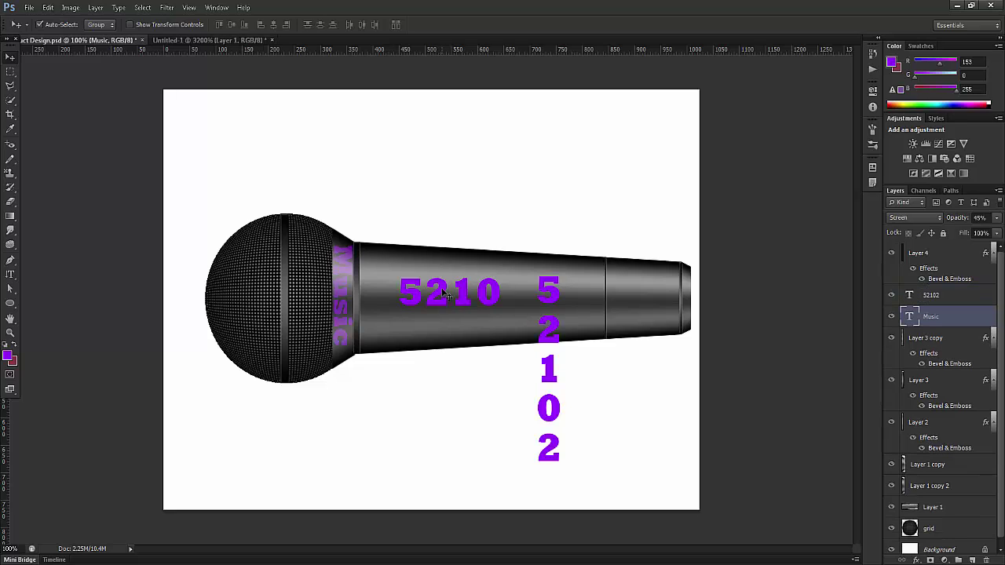
- Move 52102 beside Music, scale it to about 50%, and set it on the band
drag(552, 328, 384, 296)
key(ctrl+t)
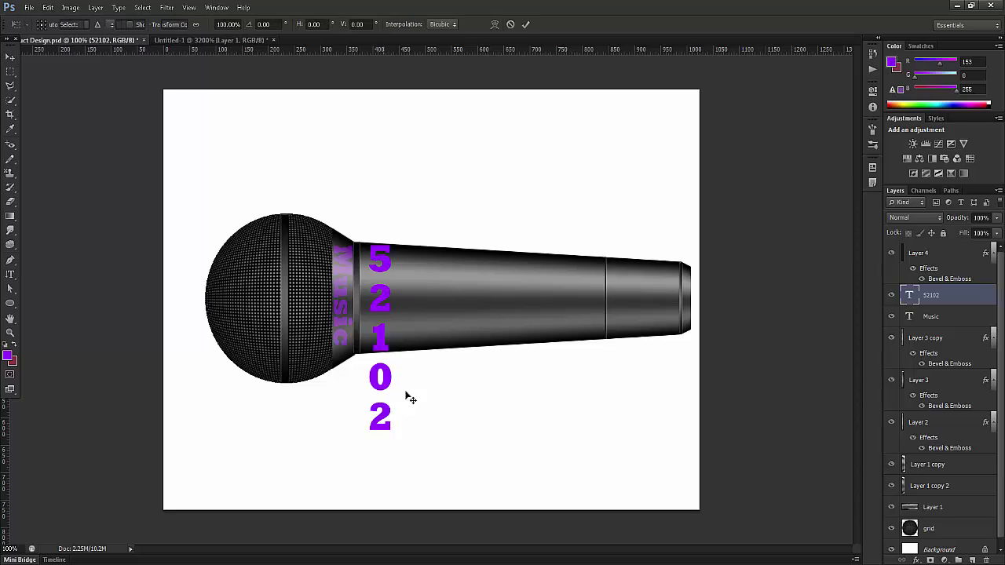
drag(398, 434, 379, 336)
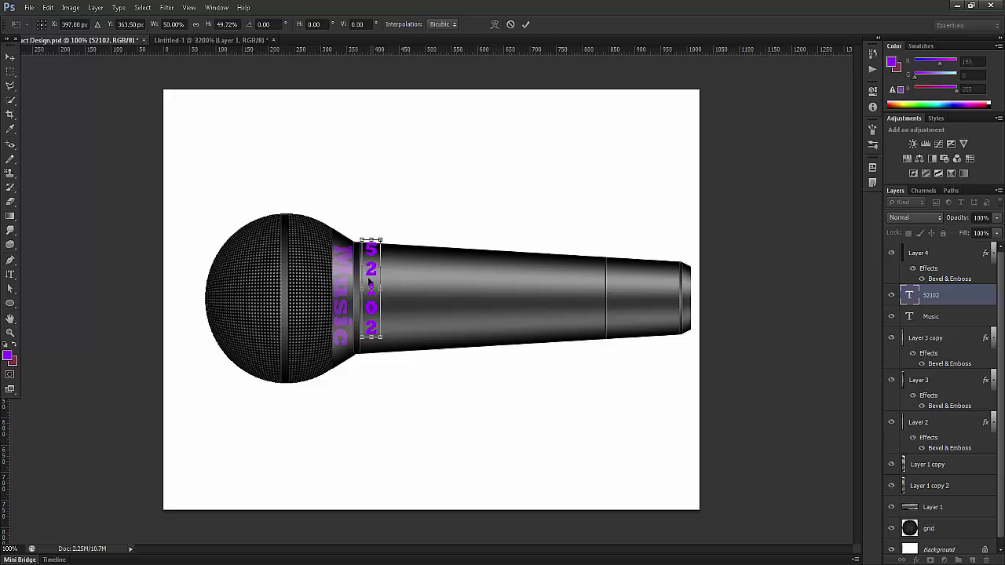
drag(368, 262, 370, 277)
key(Return)
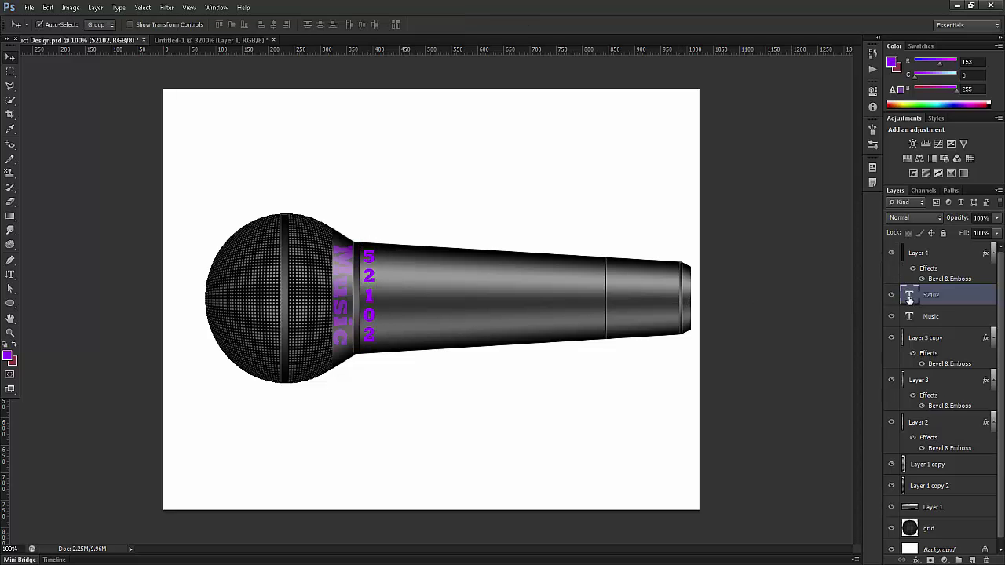
- Change the 52102 text's font to Arial
double_click(909, 295)
click(74, 24)
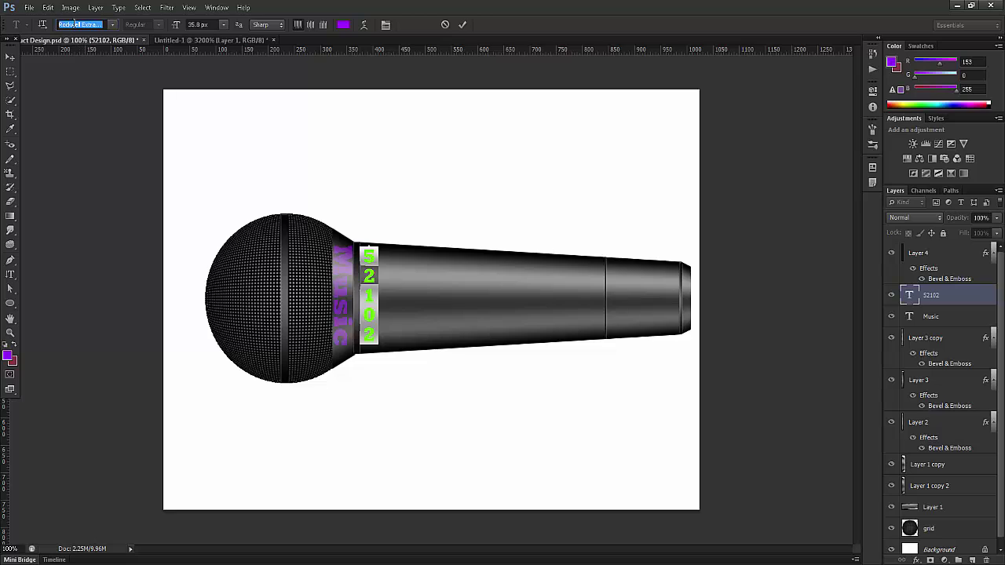
text(Arial)
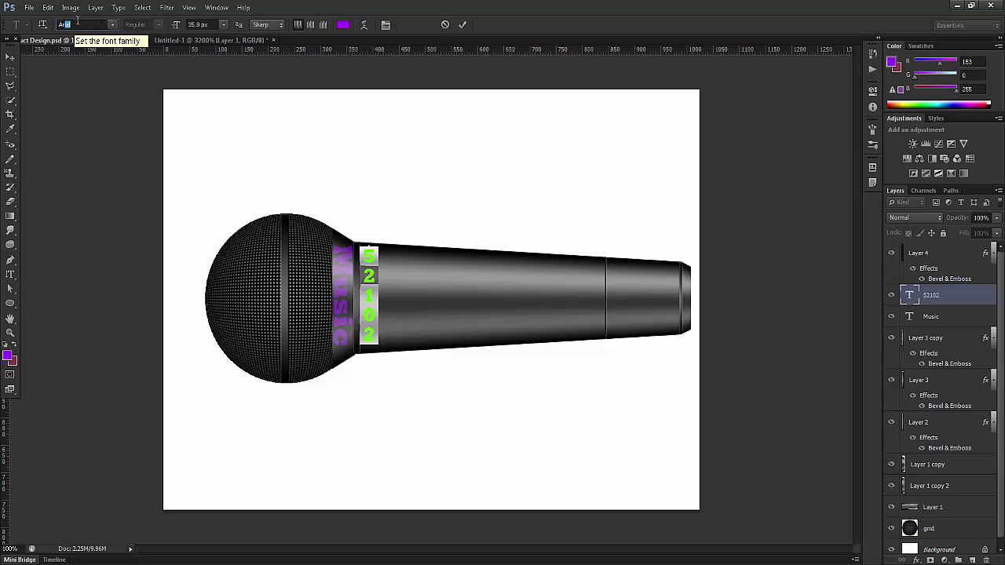
click(463, 26)
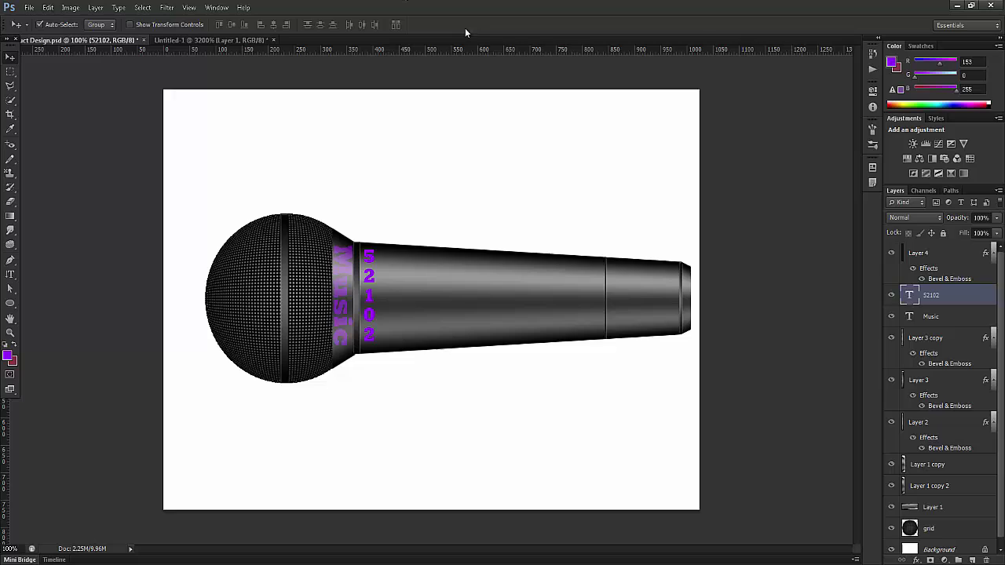
- Color the 52102 digits grey #999999 and set the layer blend mode to Multiply
double_click(909, 296)
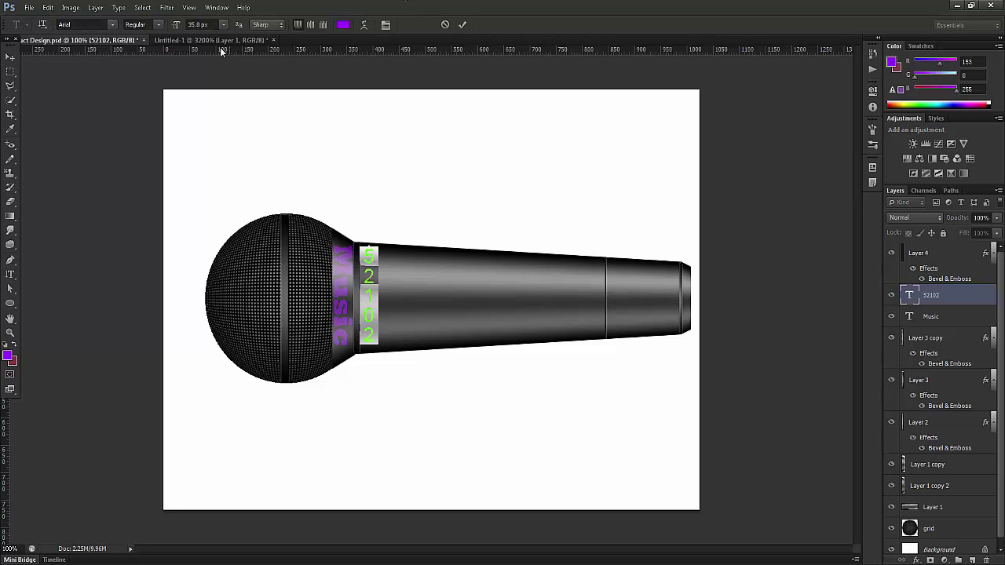
click(345, 26)
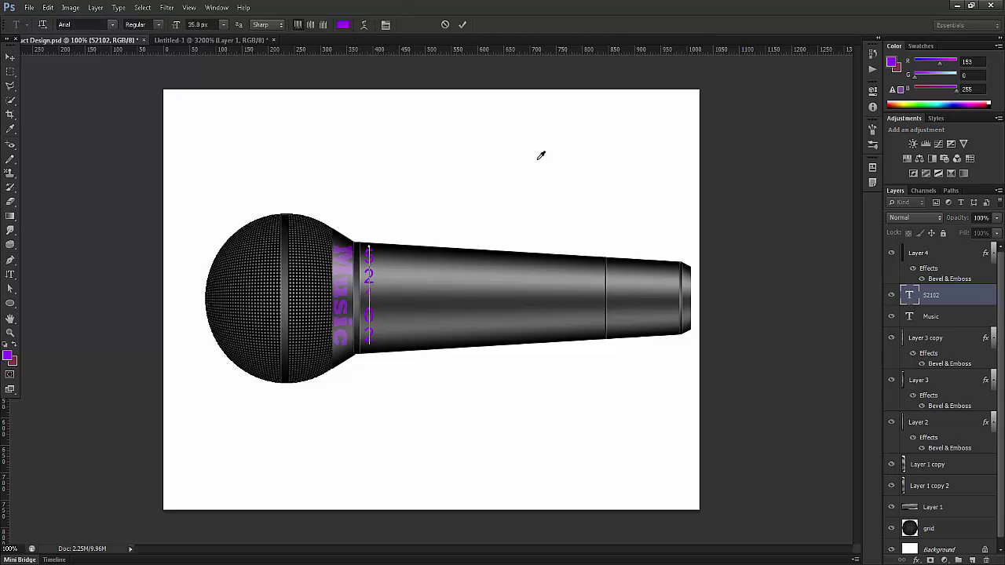
click(685, 208)
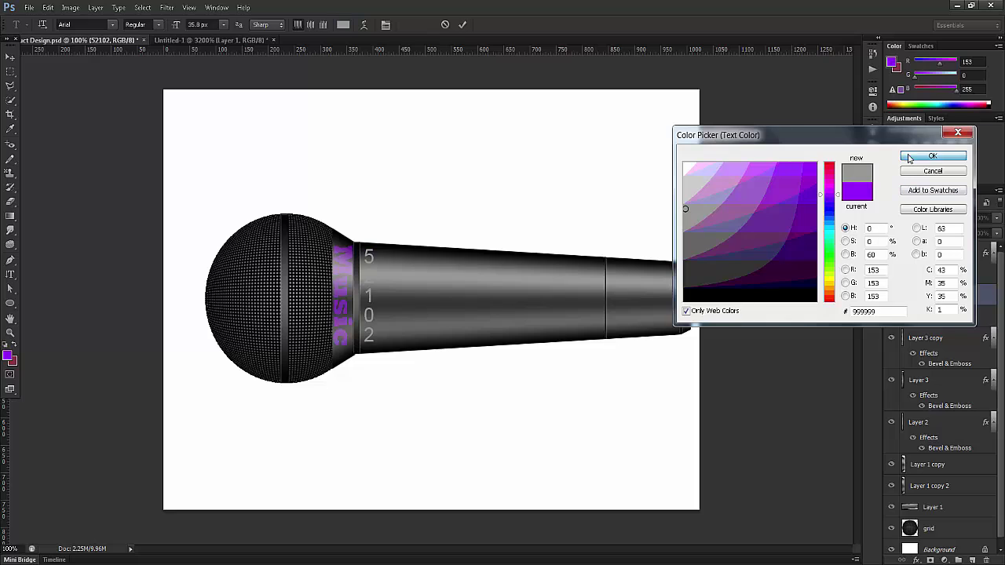
click(933, 157)
click(463, 26)
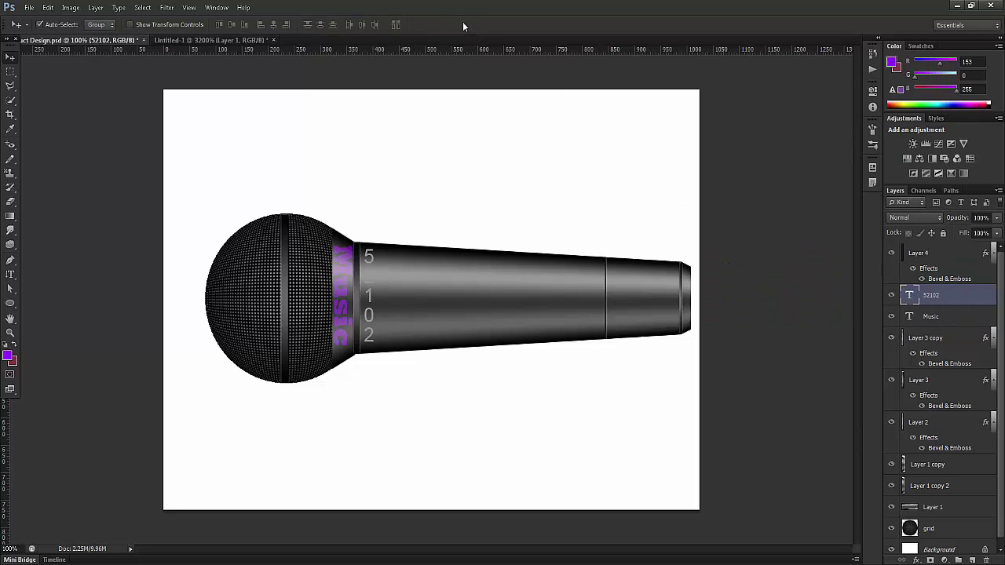
click(919, 218)
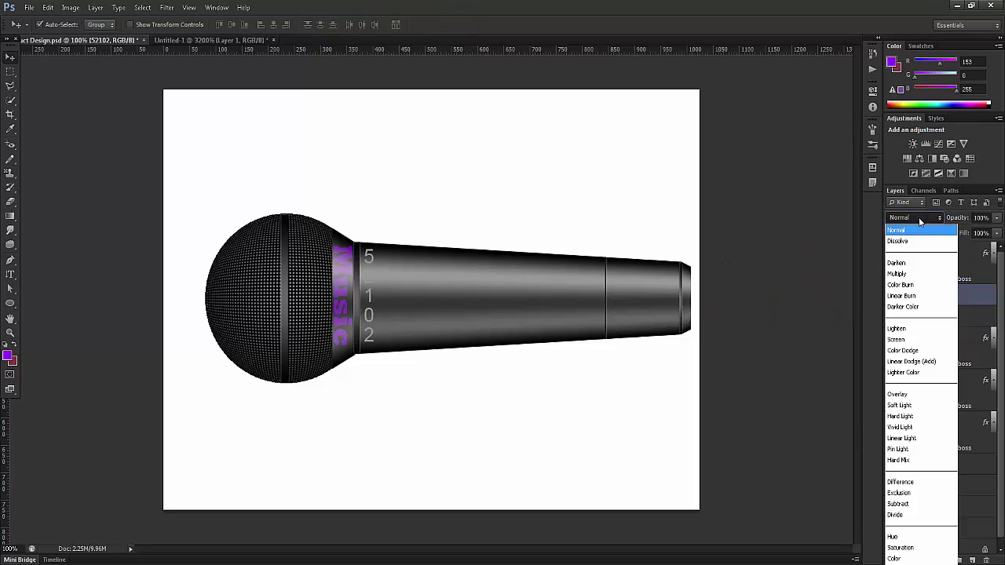
click(906, 273)
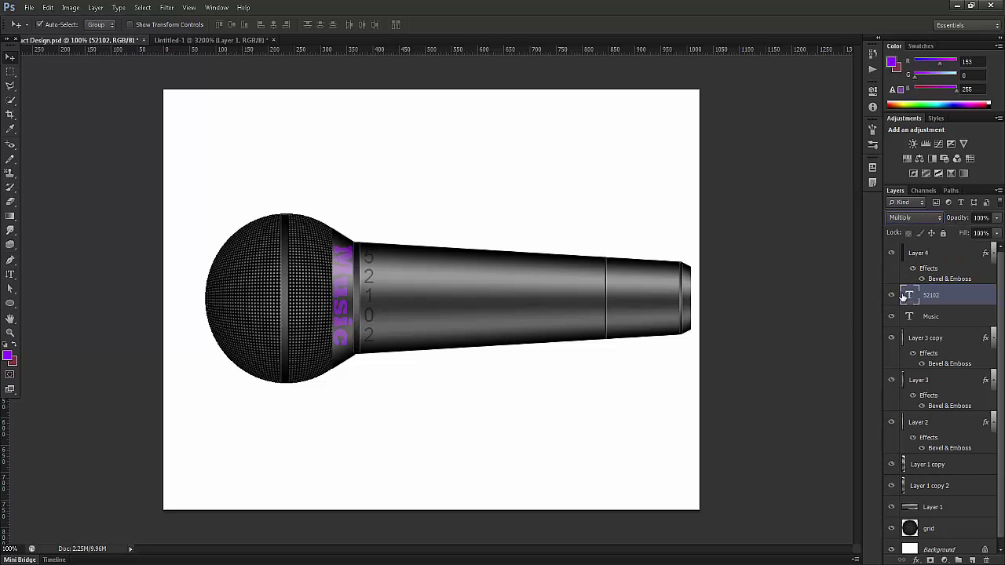
- Set the 52102 text's font style to Bold
double_click(910, 295)
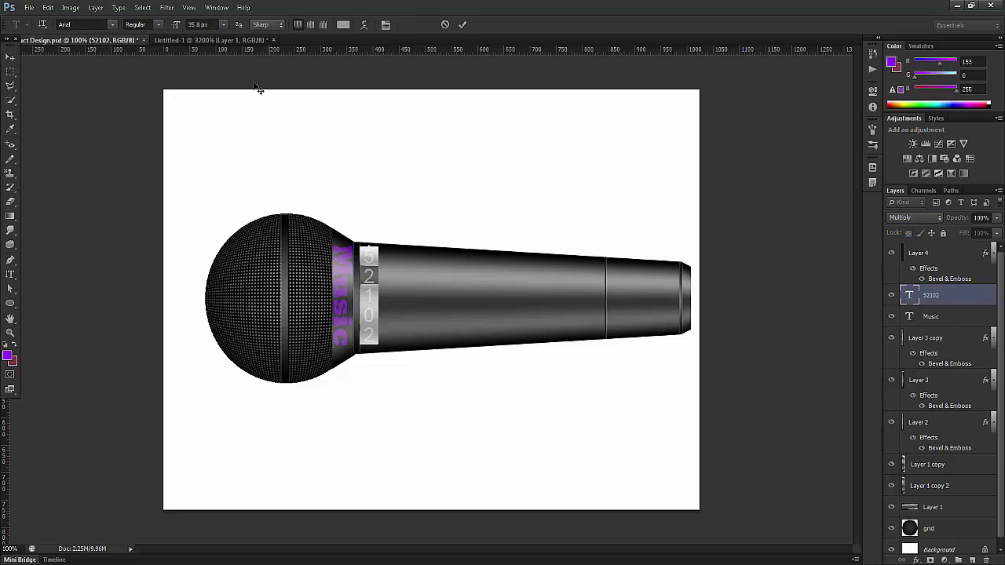
click(143, 25)
click(140, 69)
click(462, 24)
- Group all layers from Layer 4 down to grid into one group
key(v)
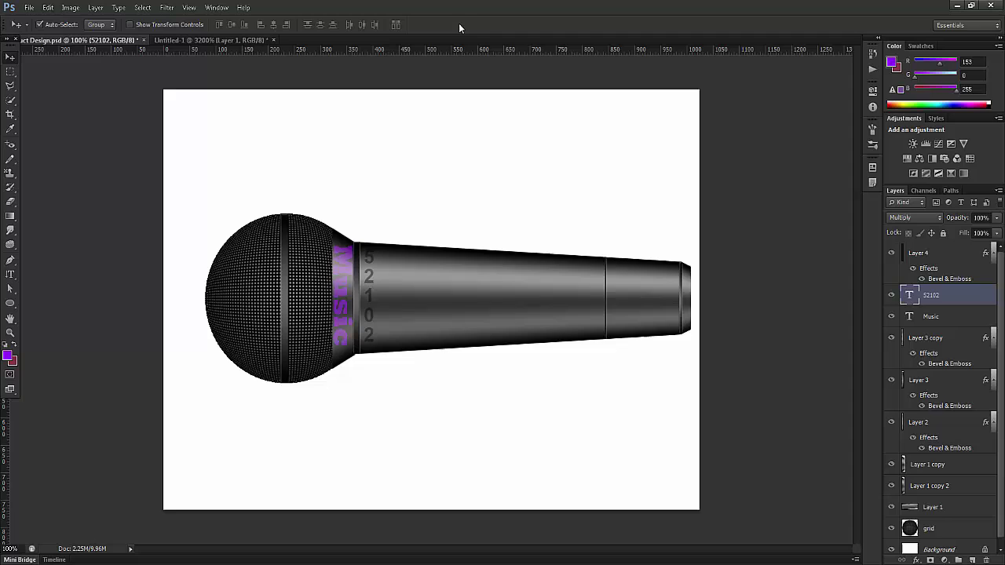
scroll(468, 19, up, 1)
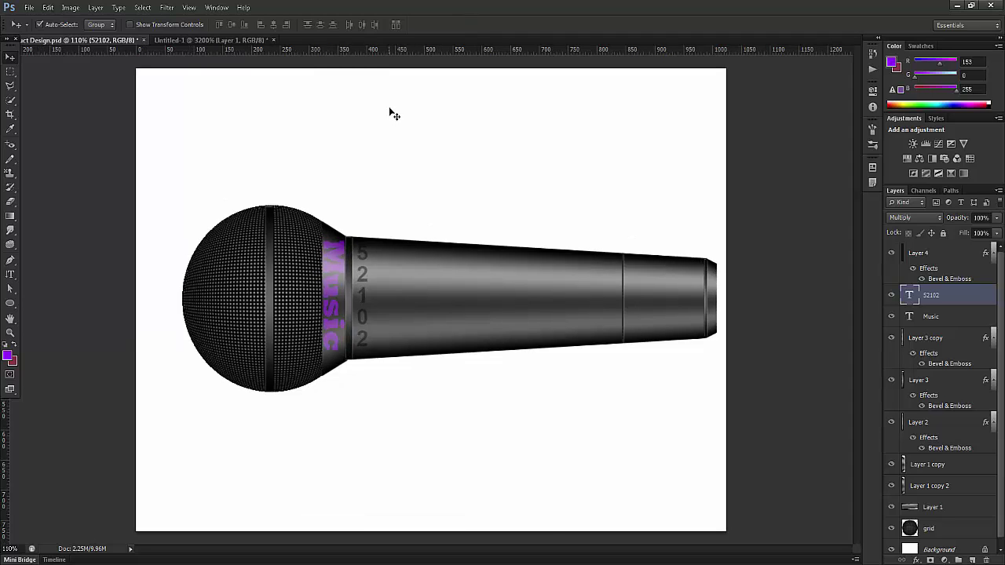
key(ctrl+minus)
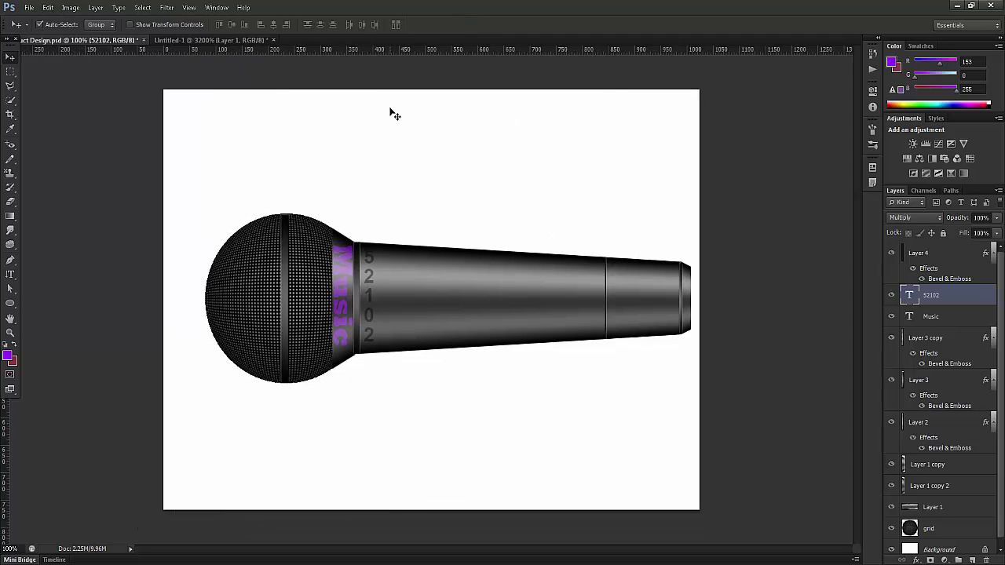
click(934, 256)
scroll(1002, 279, down, 1)
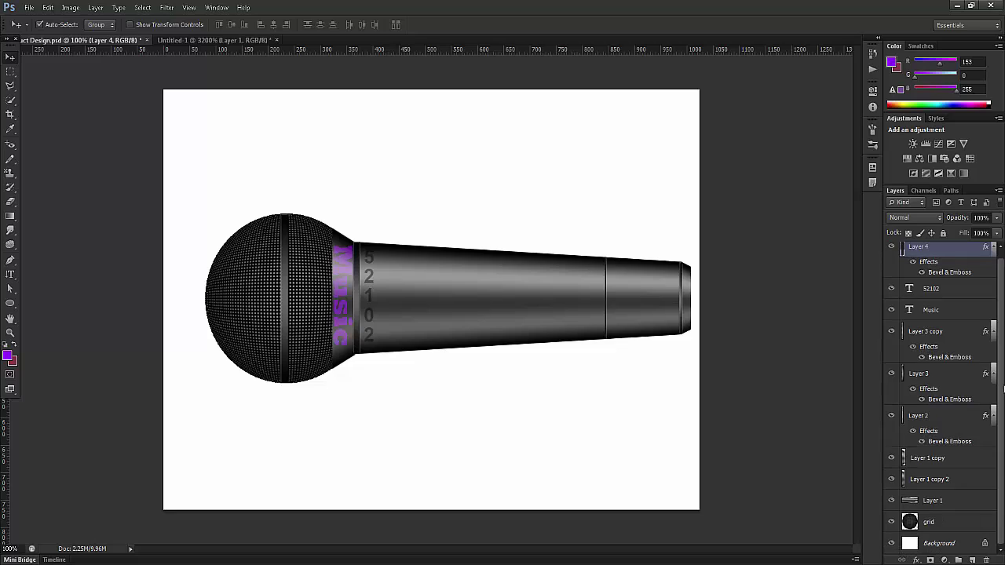
shift+click(927, 524)
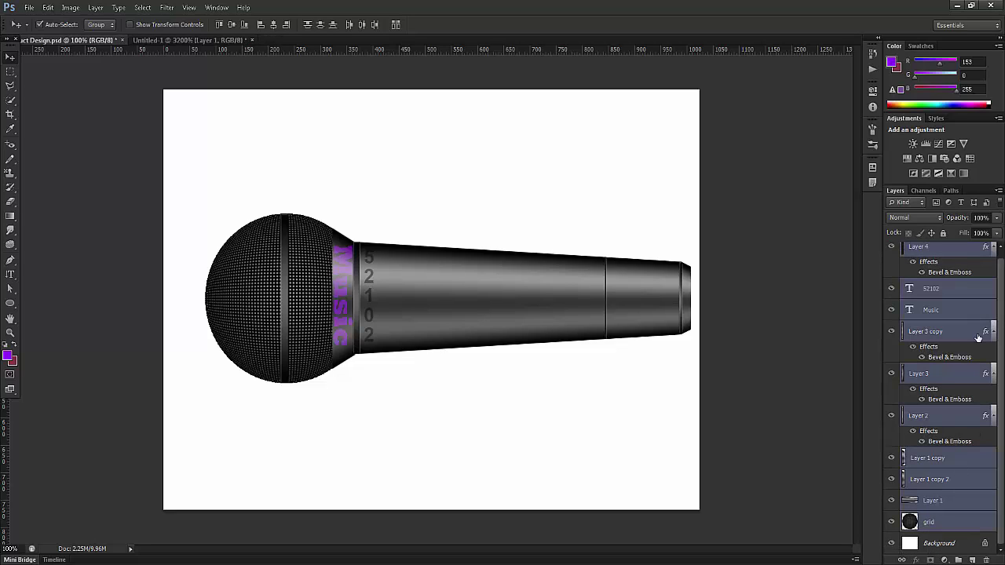
key(ctrl+g)
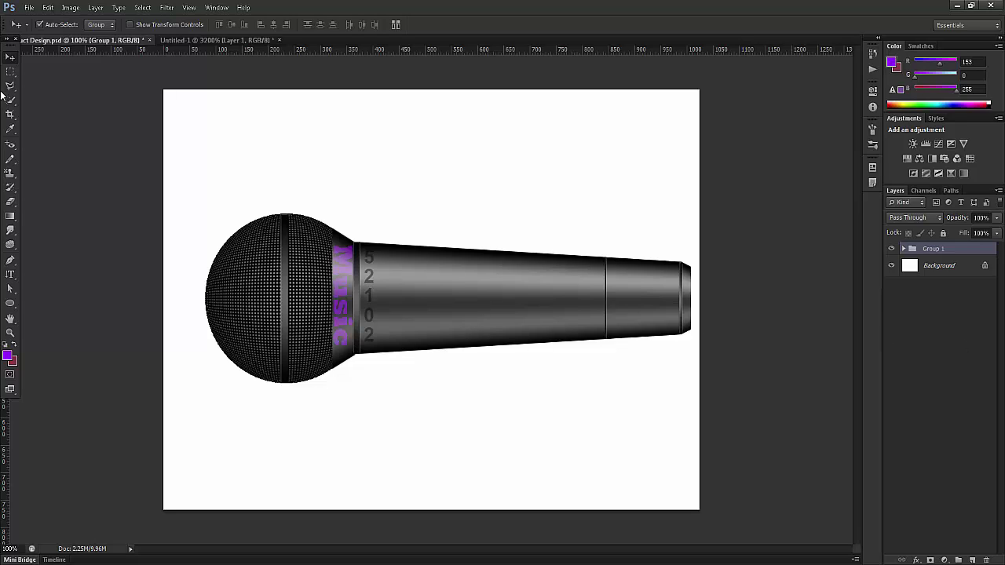
- Fill the Background with a dark reflected gradient and add a new empty layer
click(911, 268)
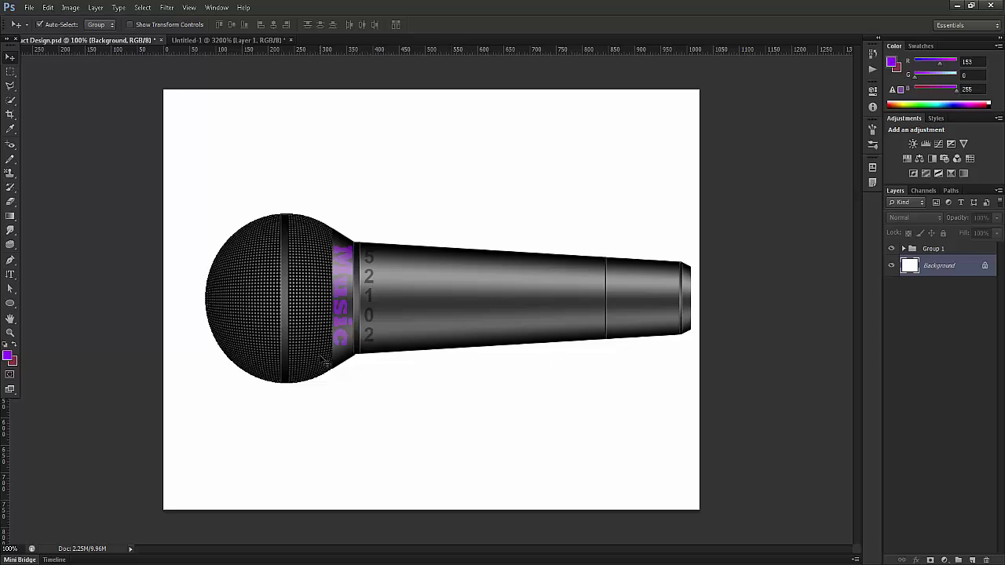
key(g)
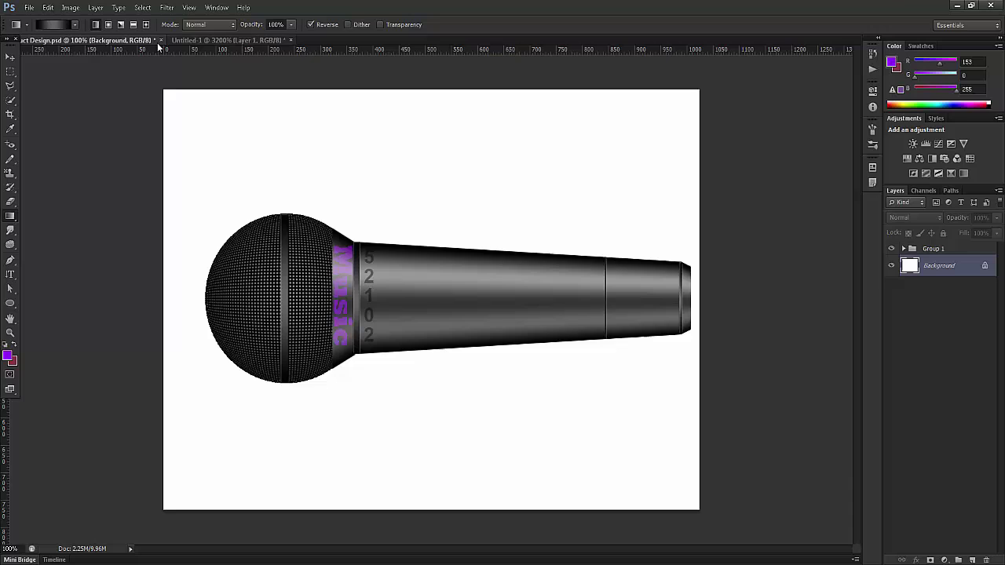
click(133, 24)
drag(433, 92, 433, 544)
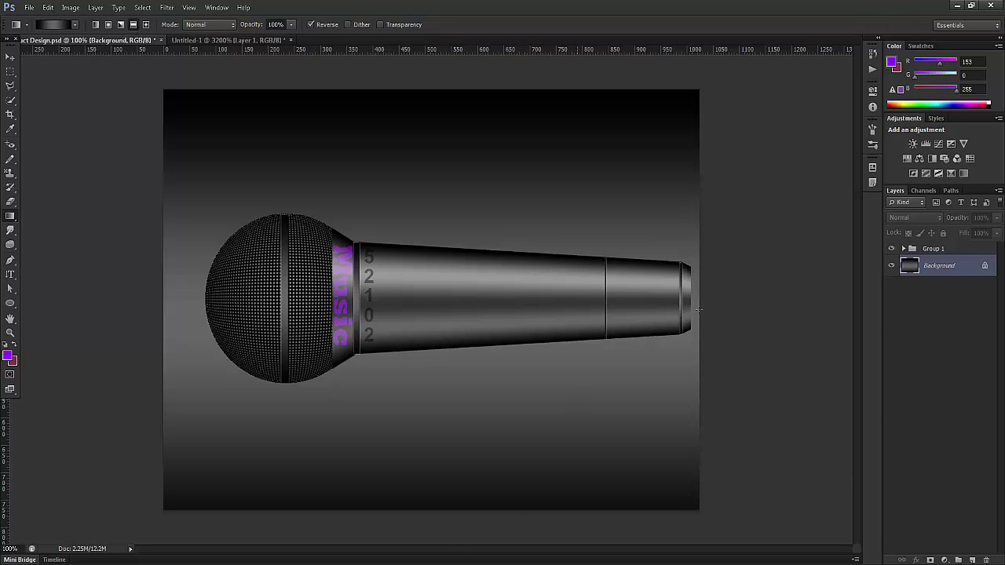
click(972, 560)
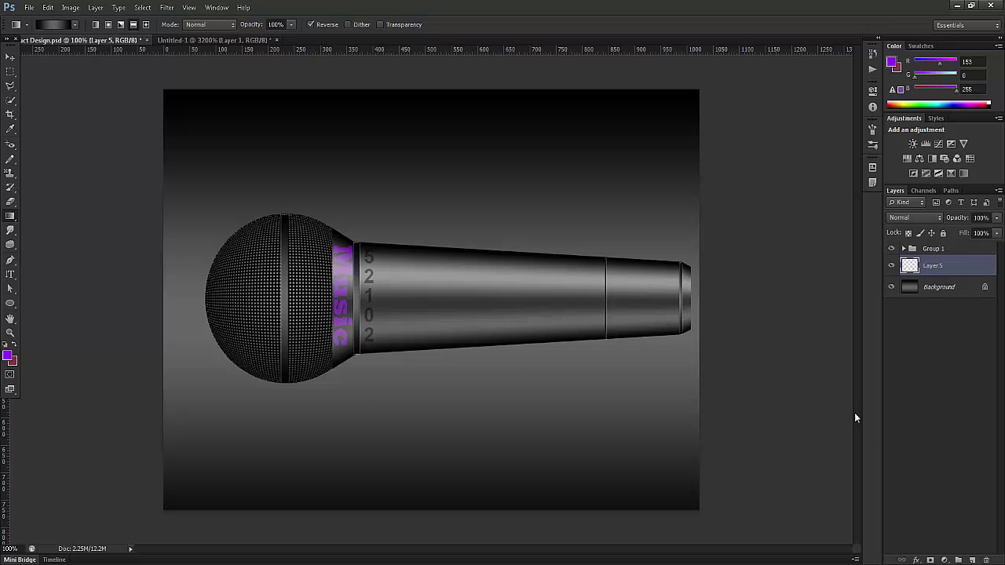
- Fill a rectangular band across the canvas bottom with dark grey #333333
click(10, 71)
drag(108, 394, 699, 511)
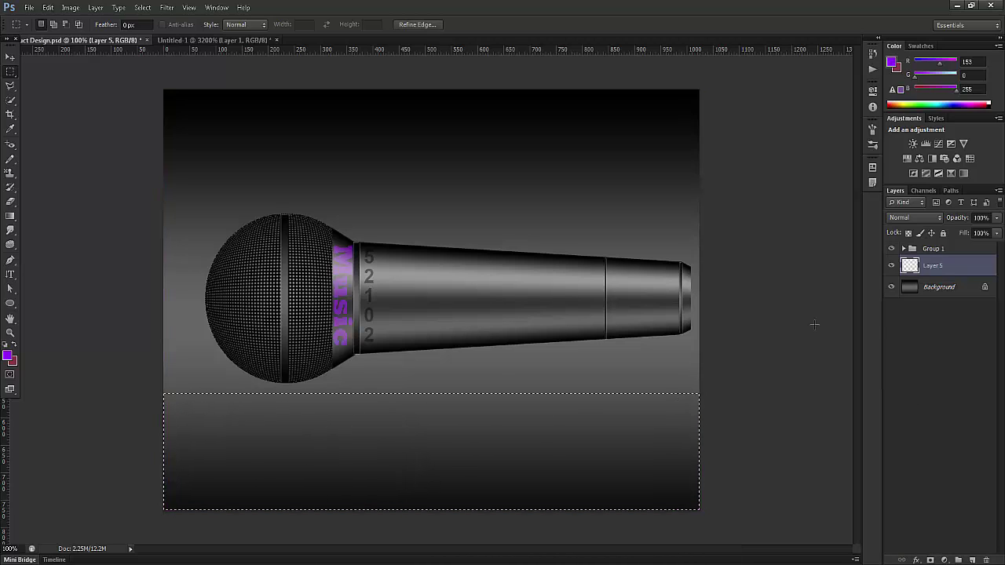
key(d)
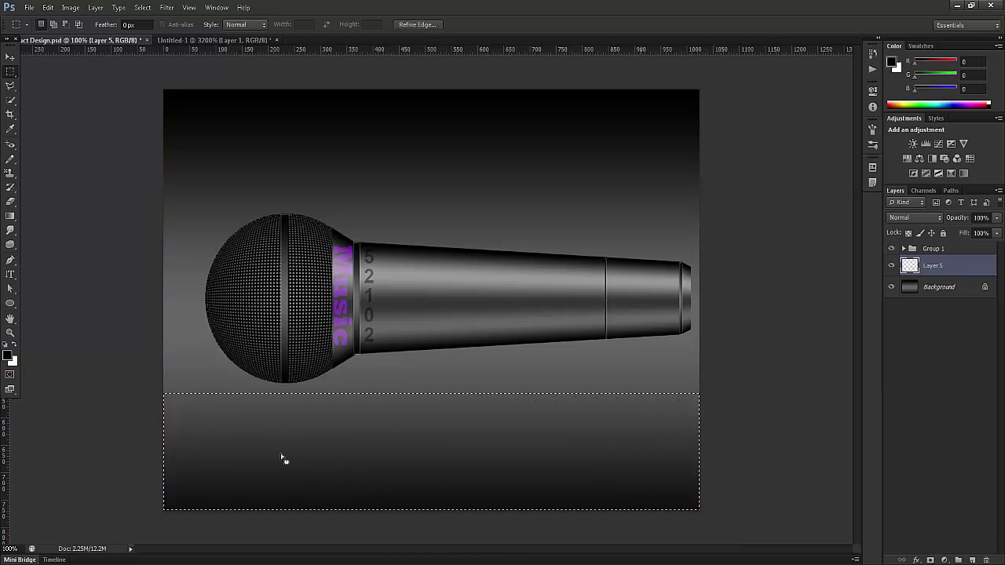
click(9, 357)
click(691, 274)
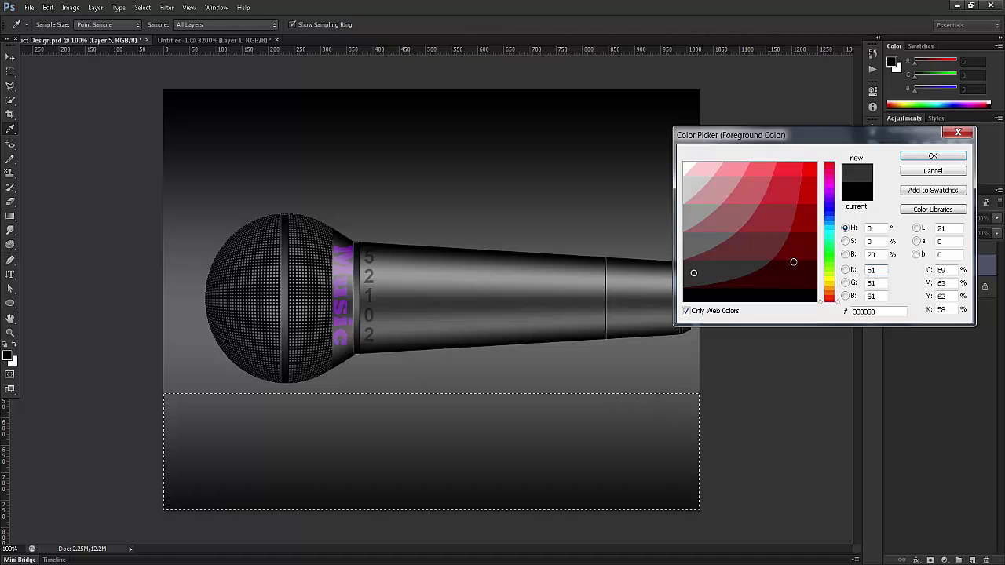
click(933, 156)
key(alt+BackSpace)
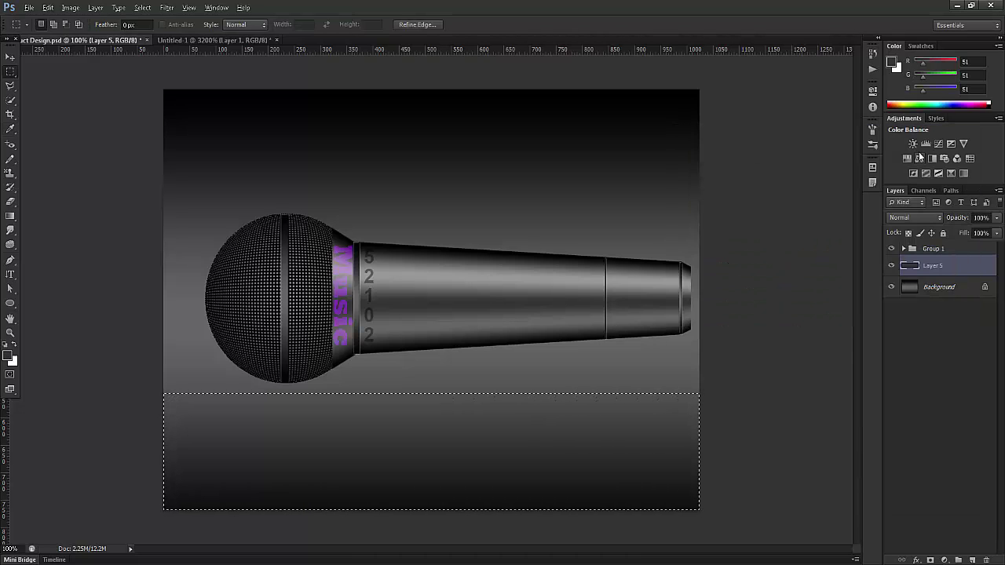
key(ctrl+d)
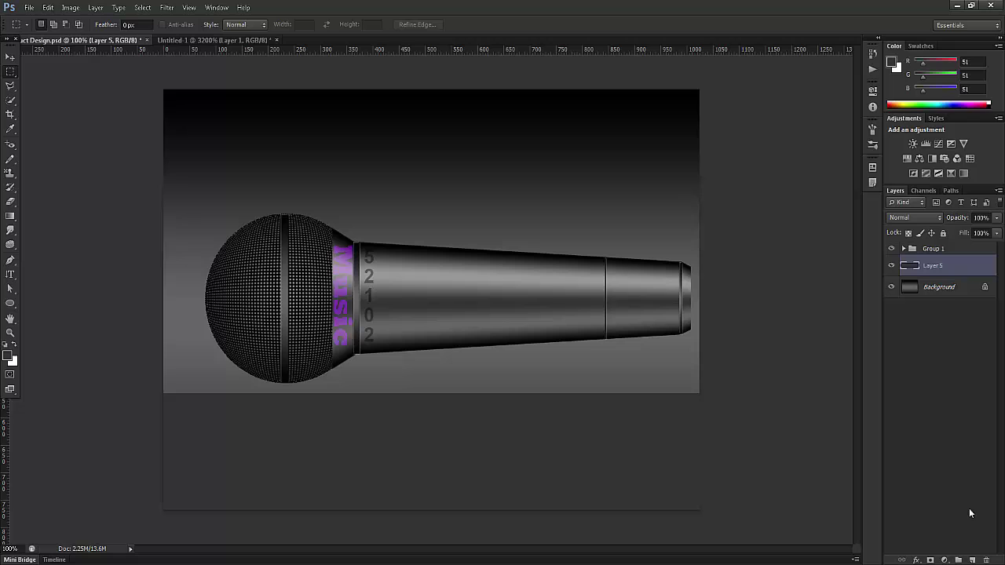
- Add a layer mask to the floor and soft-brush its top edge into the background
click(930, 559)
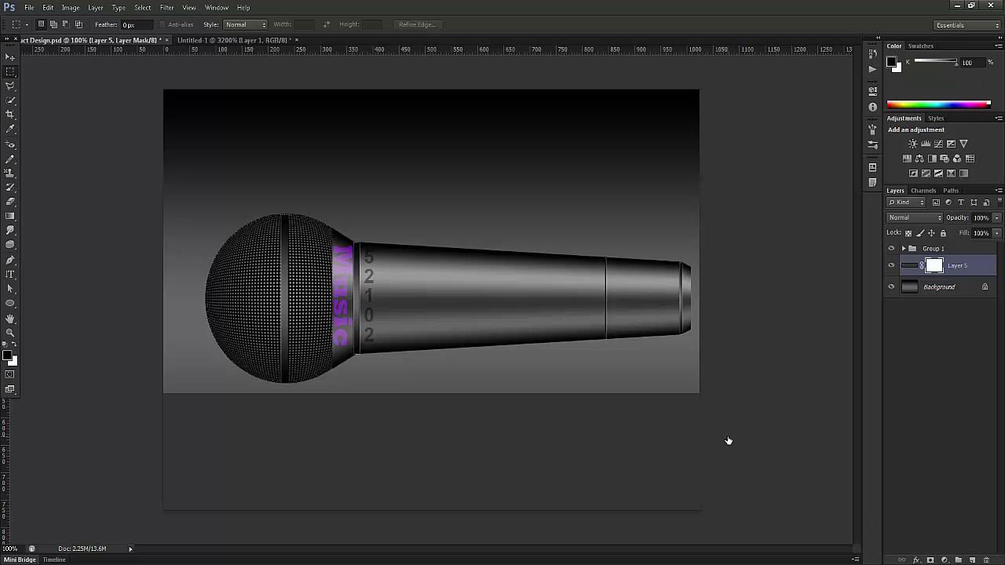
key(g)
key(b)
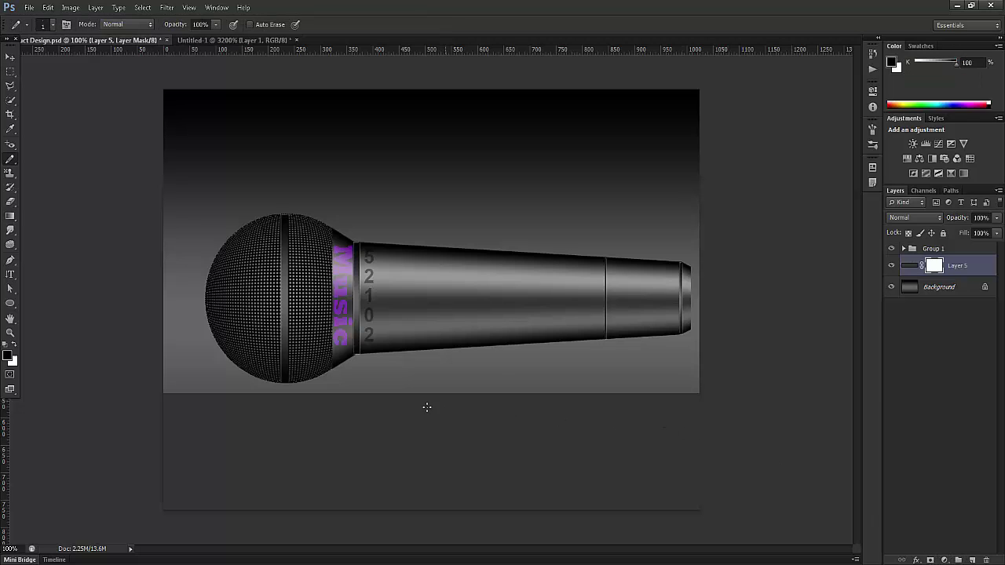
right_click(10, 162)
click(47, 159)
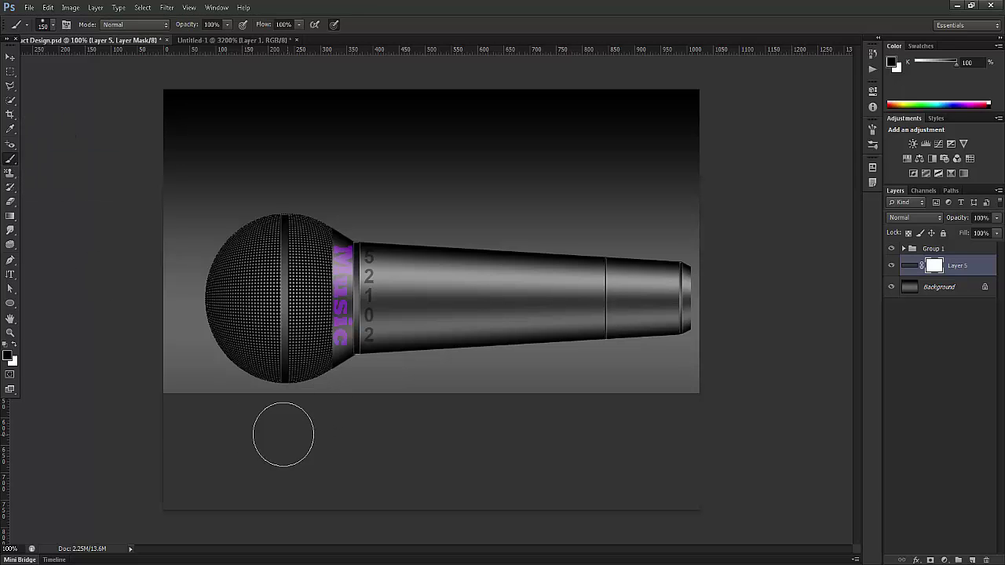
drag(157, 402, 306, 390)
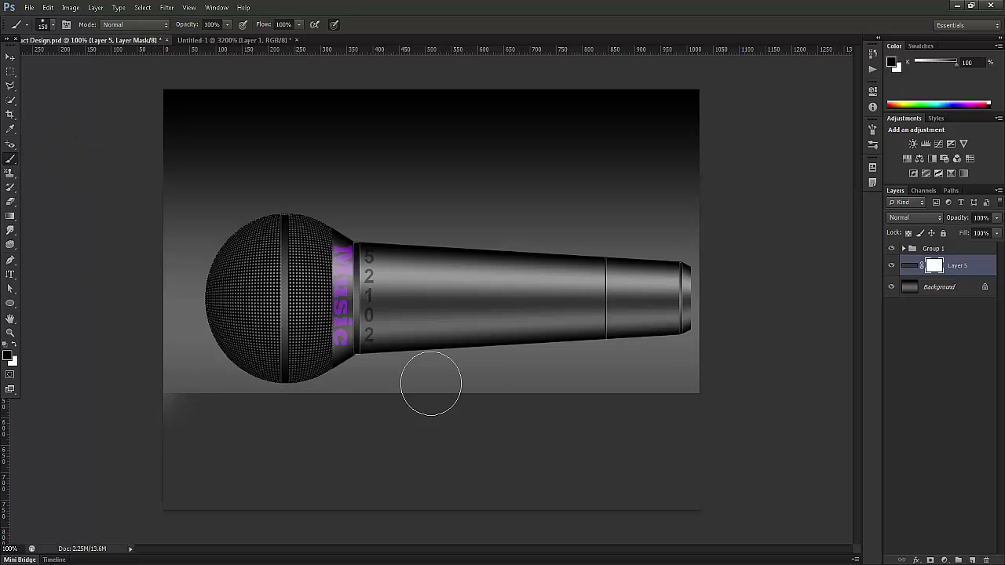
shift+click(757, 378)
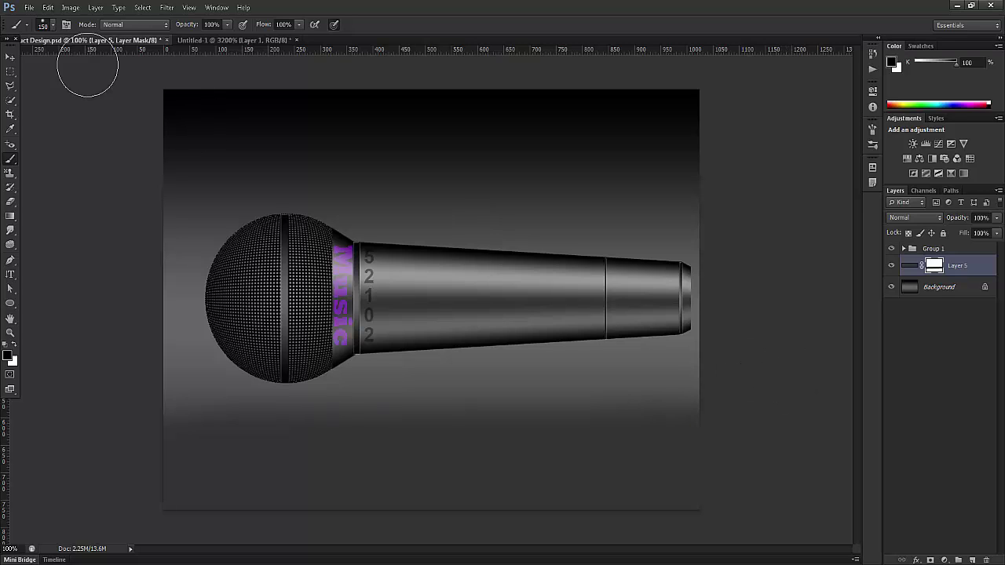
click(11, 59)
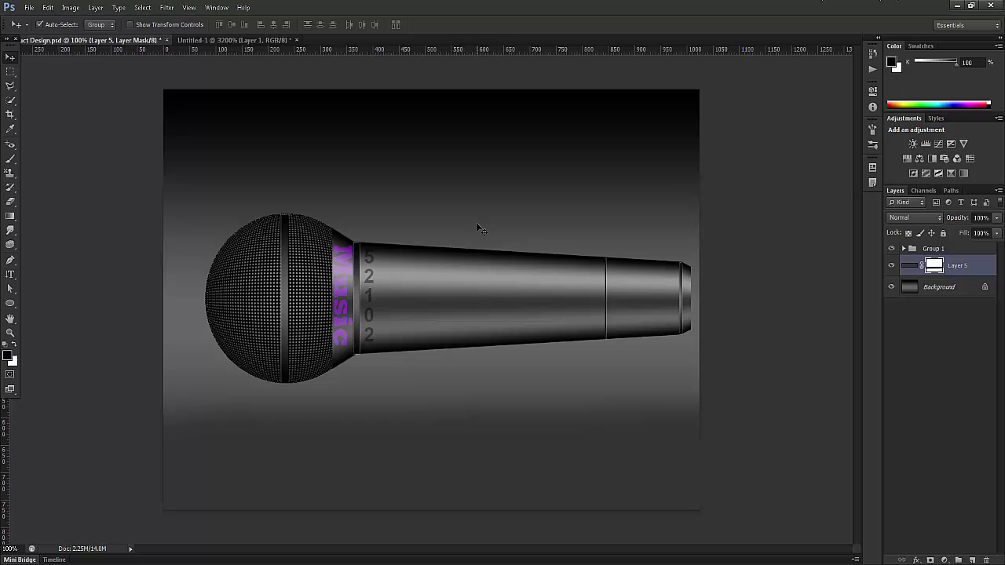
- Rotate Group 1 clockwise by about 7° (6.82°) using Free Transform
click(928, 250)
key(ctrl+t)
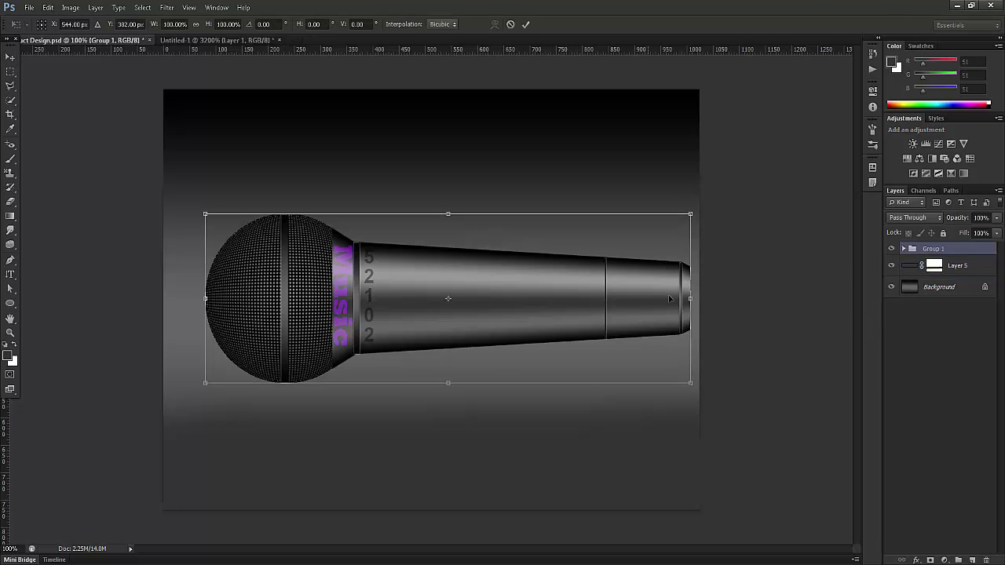
drag(710, 283, 717, 320)
key(Return)
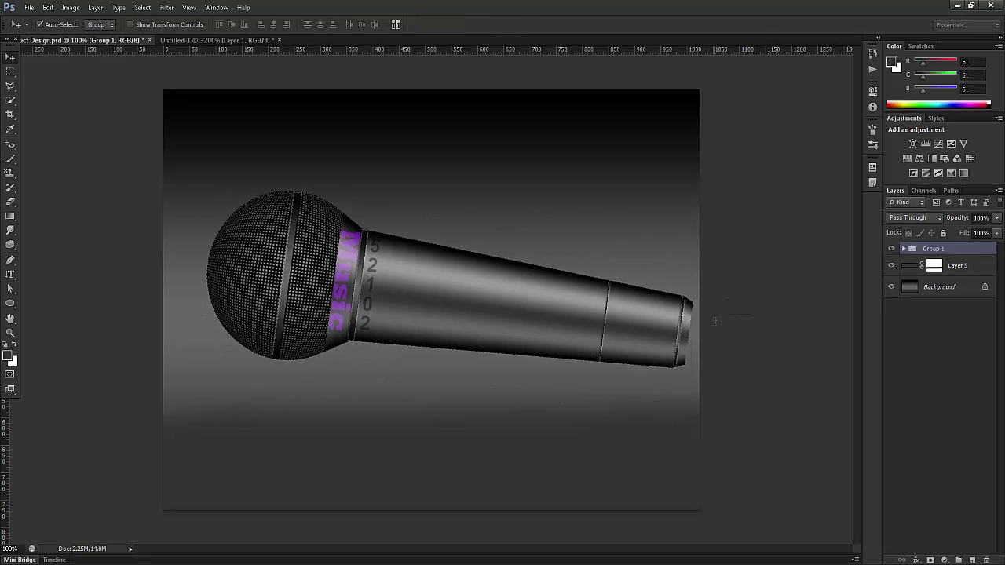